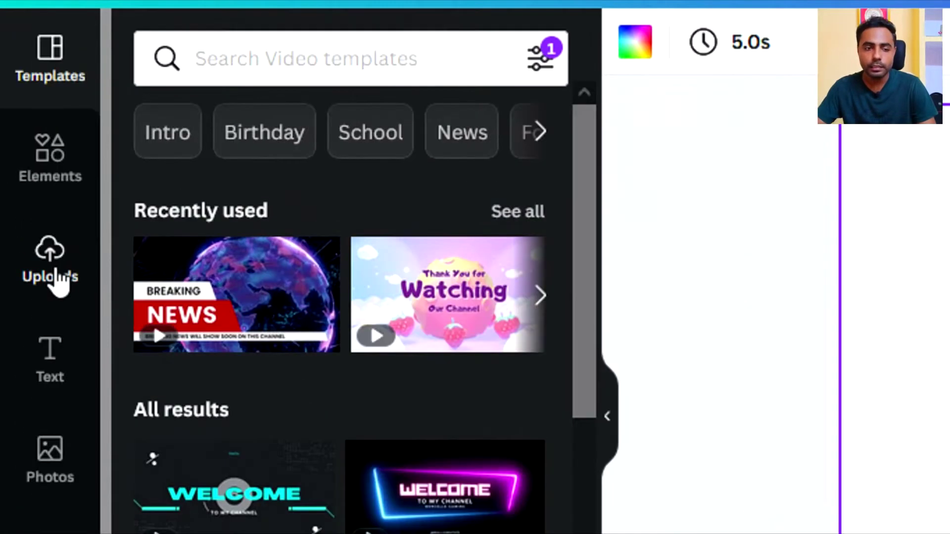
- Add the recently used 25-second stock video of the café conversation and enlarge it to fill the whole page
left_click(28, 231)
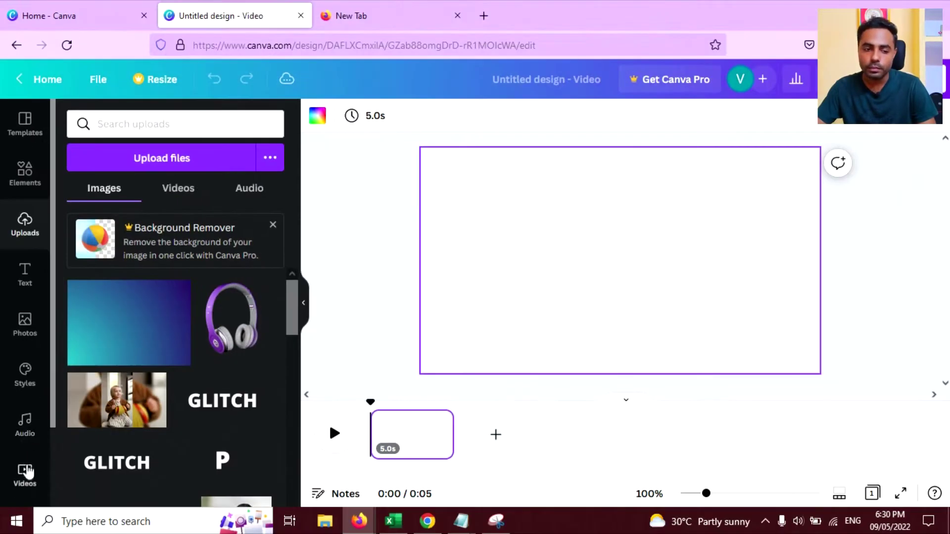
left_click(26, 473)
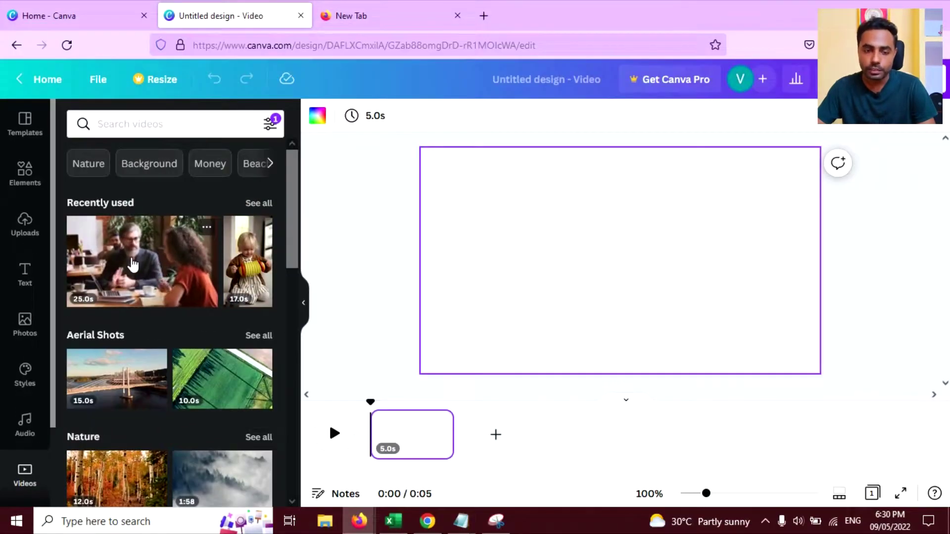
left_click(133, 265)
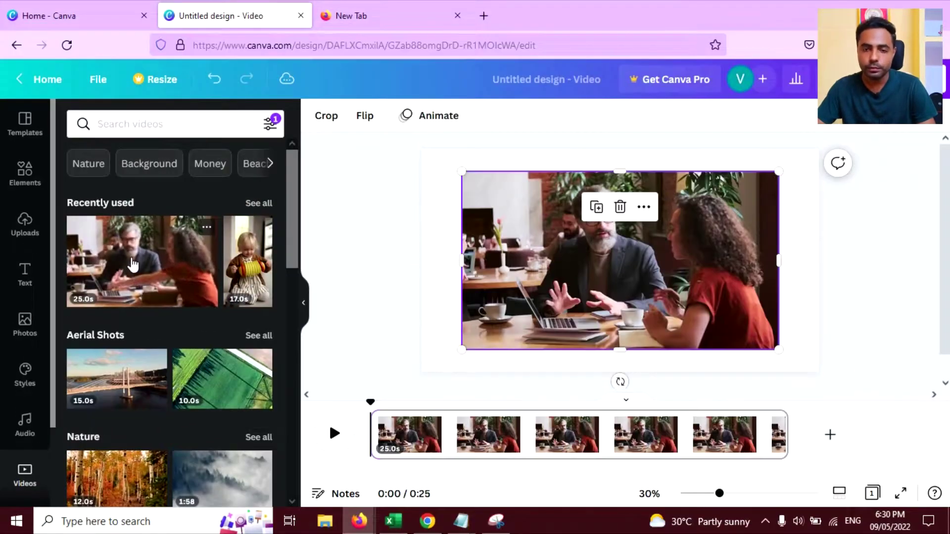
left_click(581, 240)
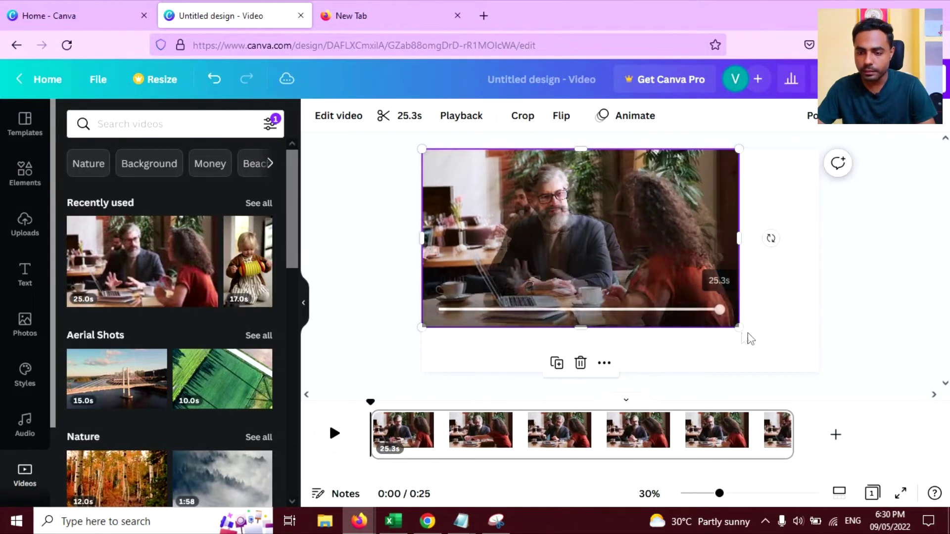
left_click_drag(738, 327, 822, 378)
left_click(355, 257)
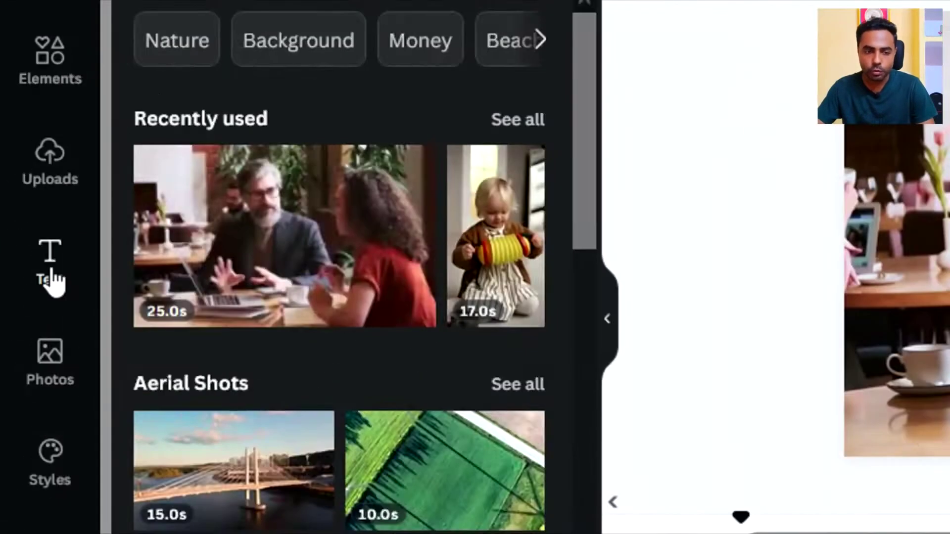
- Add a heading over the video and replace its text with the Notepad title "5 Tips for Starting a Successful Business"
left_click(24, 277)
left_click(128, 228)
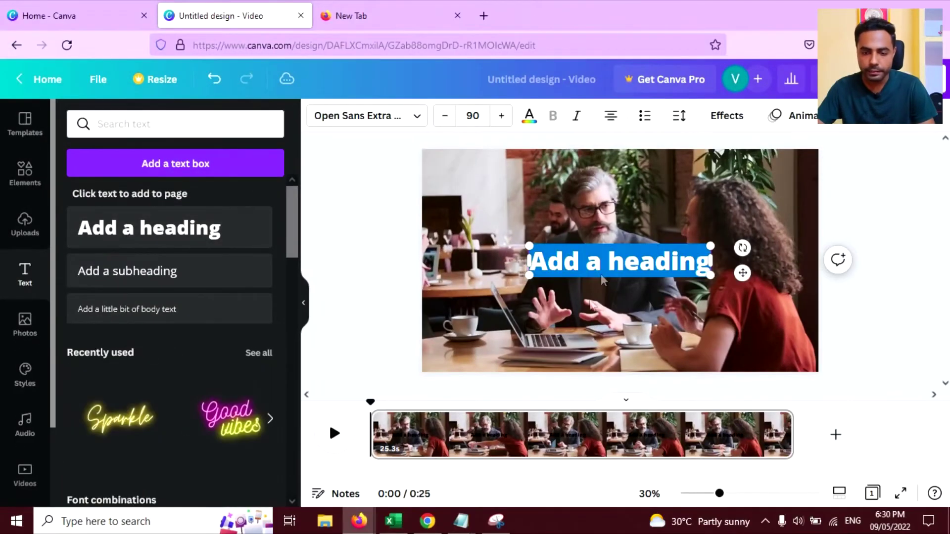
mouse_move(460, 519)
left_click(529, 455)
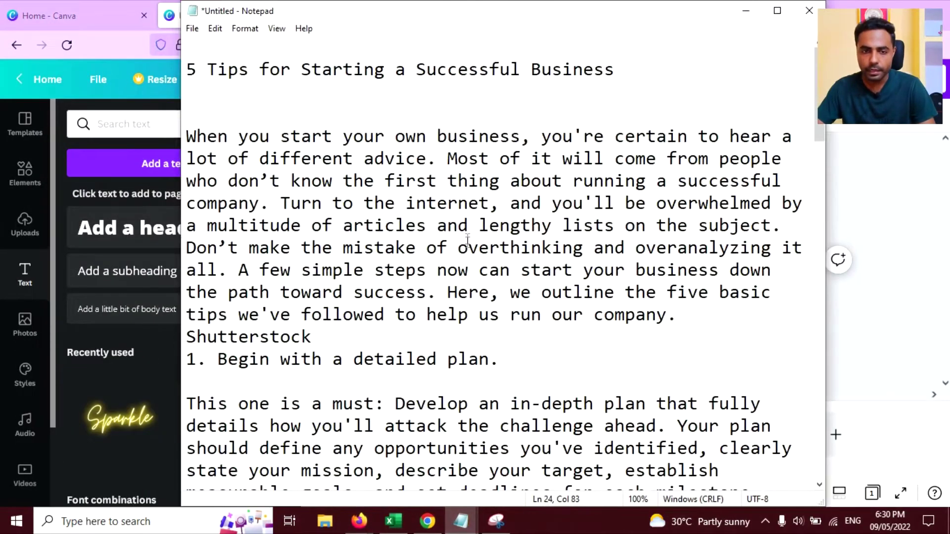
left_click_drag(629, 73, 243, 71)
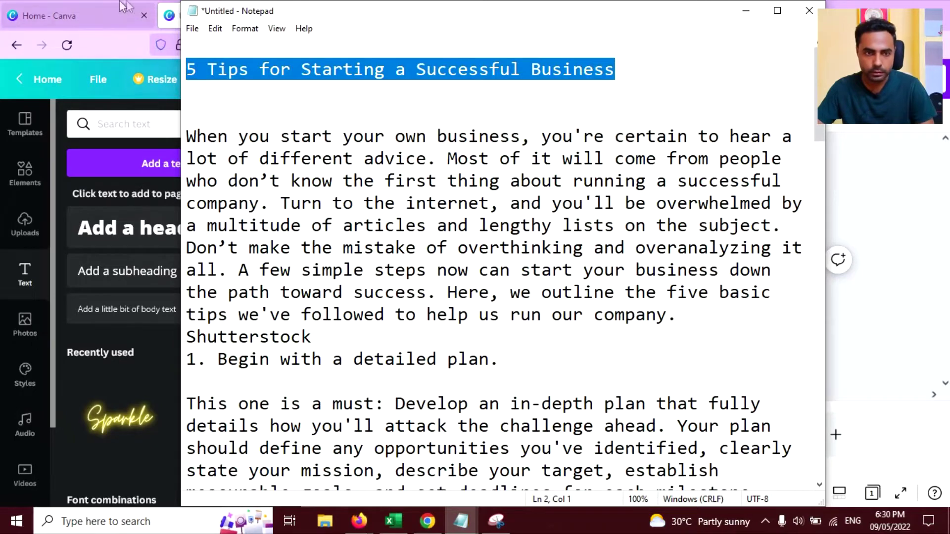
left_click(167, 14)
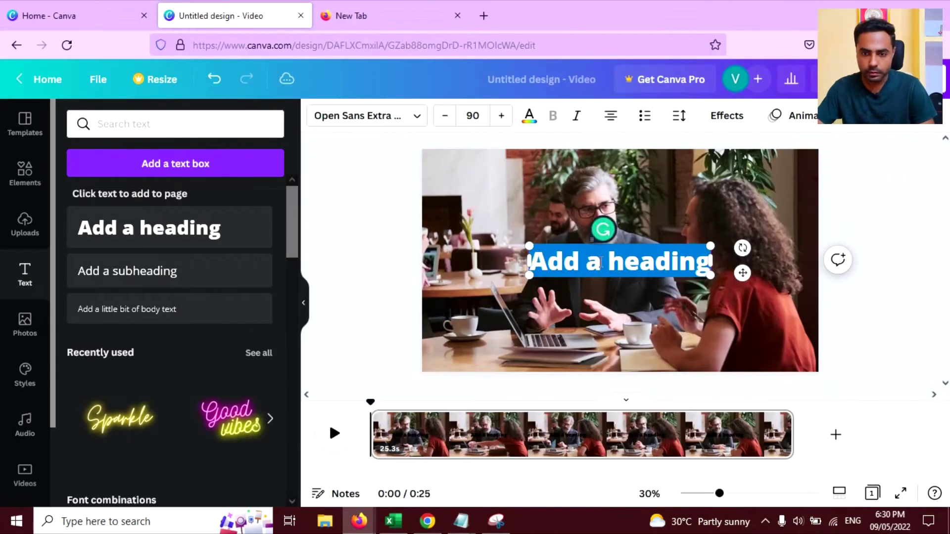
type("5 Tips for Starting a Successful Business")
key("ctrl+a")
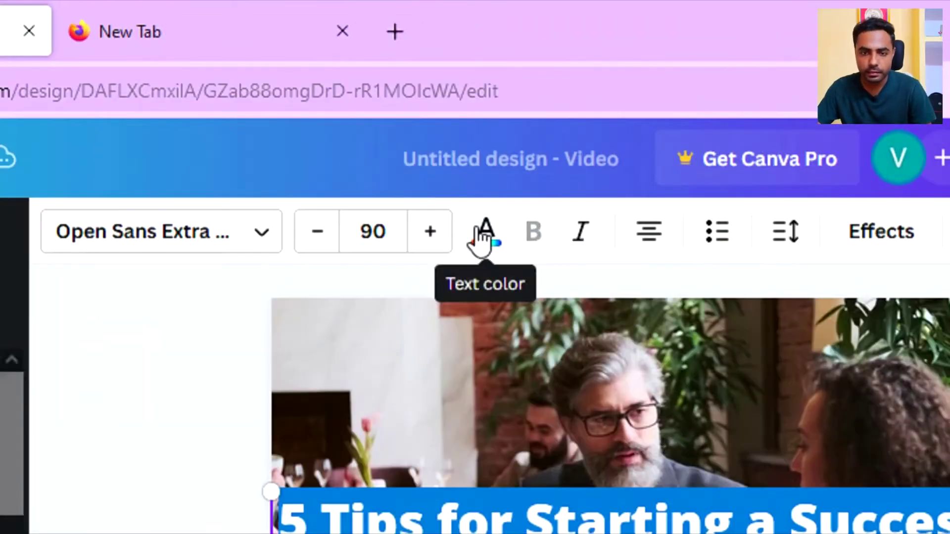
left_click(529, 116)
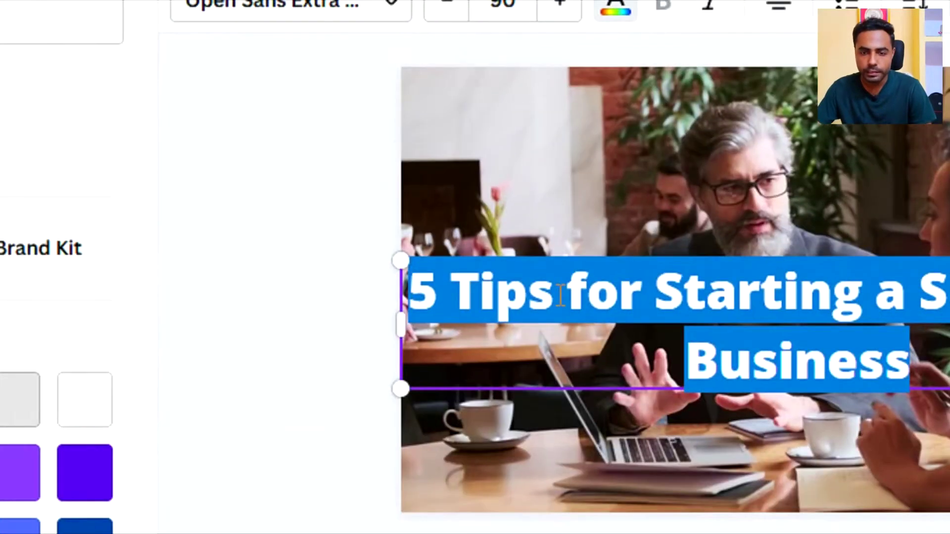
left_click(512, 263)
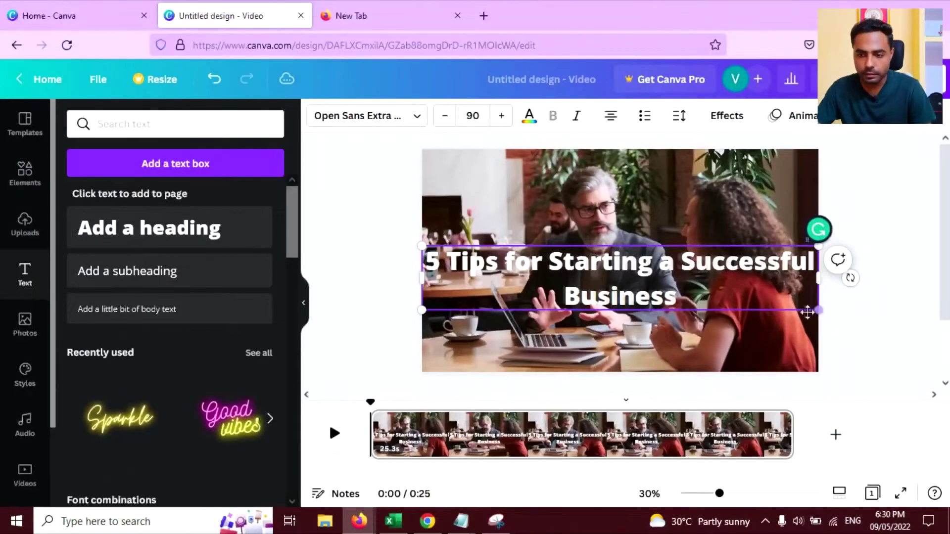
- Shrink the heading to a font size of about 84.9 and centre it on the page
left_click_drag(816, 311, 795, 307)
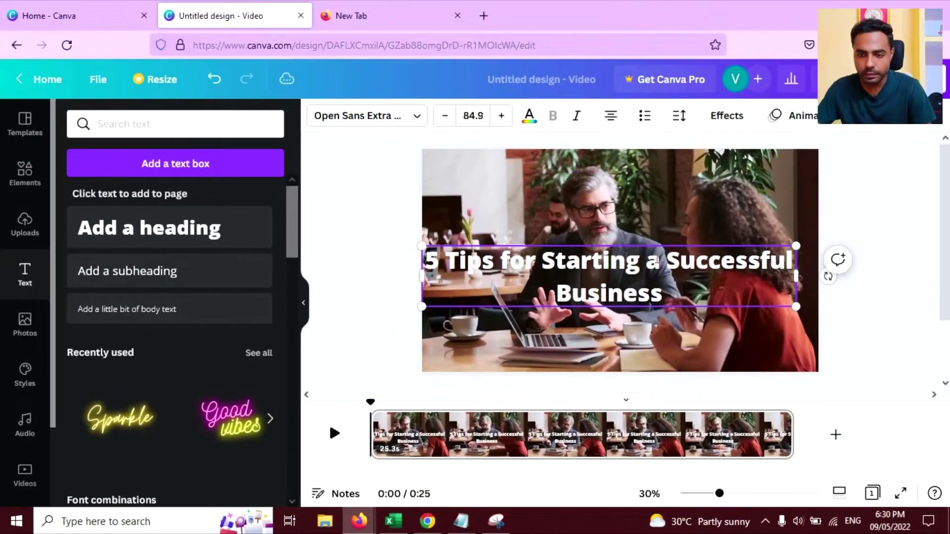
left_click(622, 259)
mouse_move(557, 267)
left_mouse_down()
mouse_move(569, 271)
mouse_move(568, 261)
left_mouse_up()
left_click(478, 197)
- Add a square shape and stretch it from the page's upper-left corner to cover the whole video
left_click(30, 175)
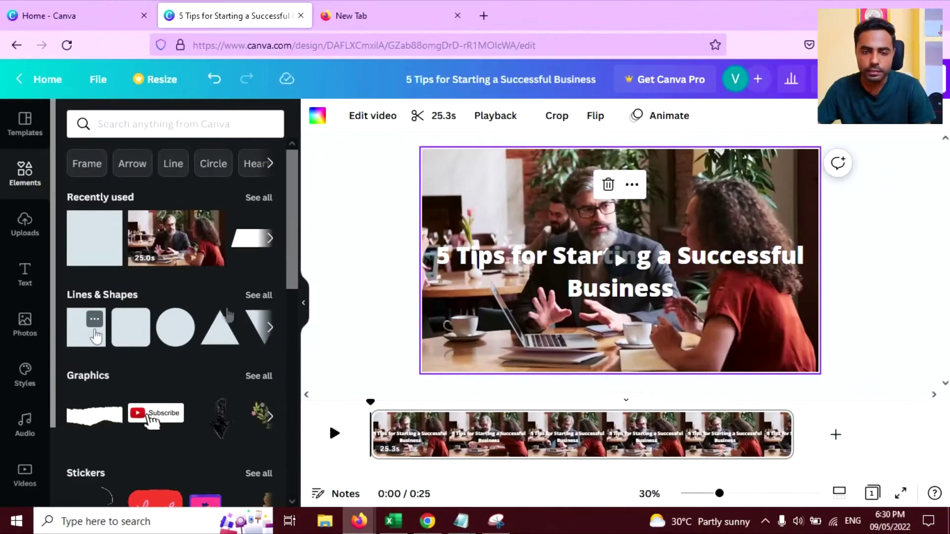
left_click(96, 336)
left_click_drag(609, 248, 456, 177)
left_click_drag(499, 224, 819, 371)
left_click(833, 331)
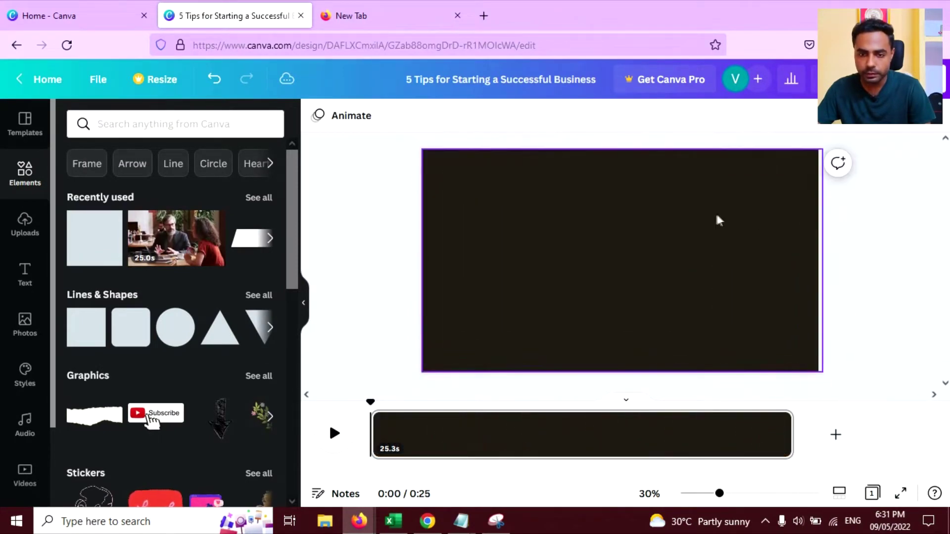
- Send the dark rectangle to the back so it lies behind the heading text
left_click(608, 198)
right_click(504, 197)
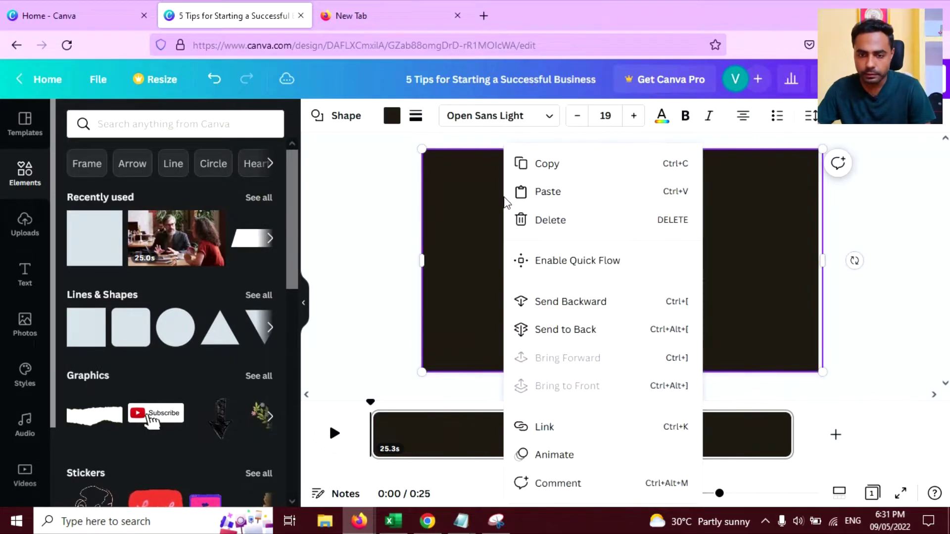
left_click(554, 331)
right_click(533, 232)
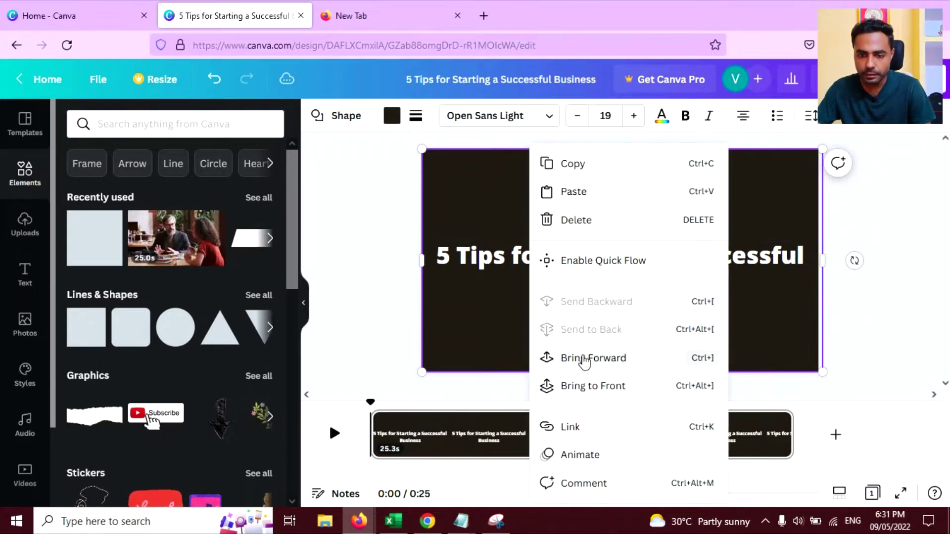
left_click(493, 195)
mouse_move(493, 195)
left_mouse_down()
mouse_move(458, 212)
mouse_move(509, 193)
mouse_move(492, 193)
left_mouse_up()
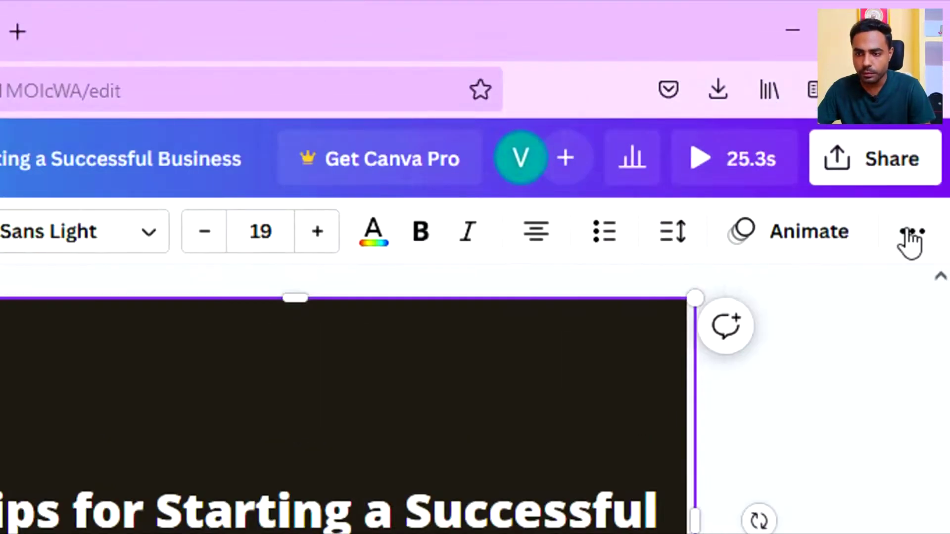
- Set the transparency of the dark rectangle to 64
left_click(918, 117)
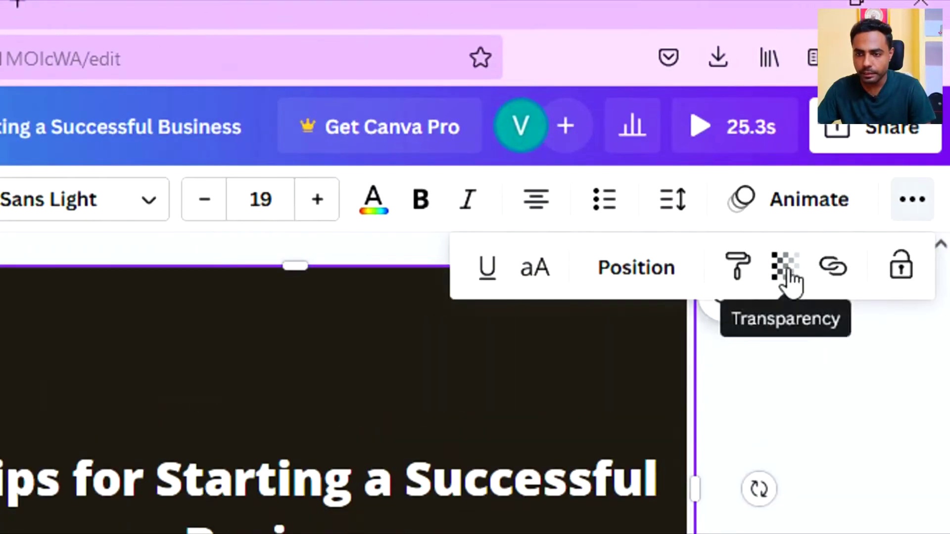
left_click(867, 149)
left_click_drag(697, 380, 677, 385)
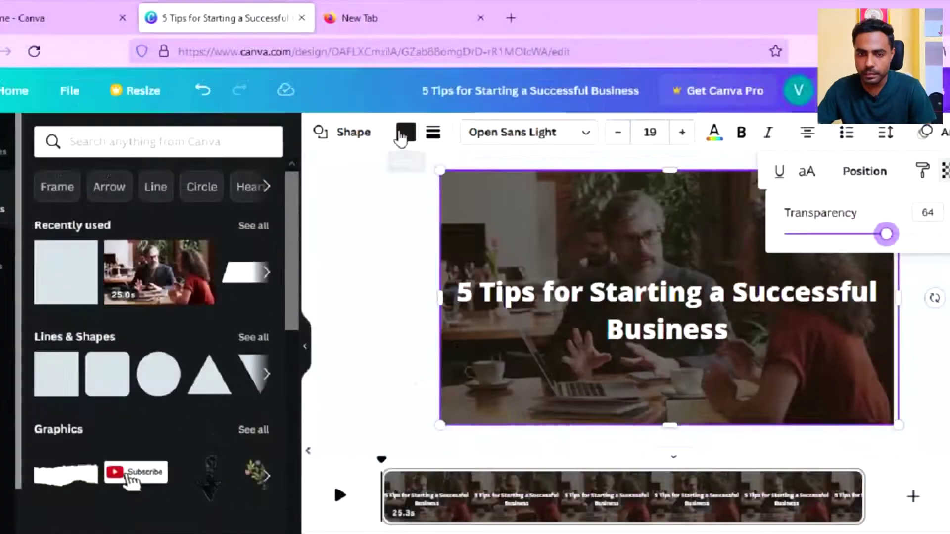
- Change the overlay rectangle's fill to the custom colour #000000 and deselect everything
left_click(390, 116)
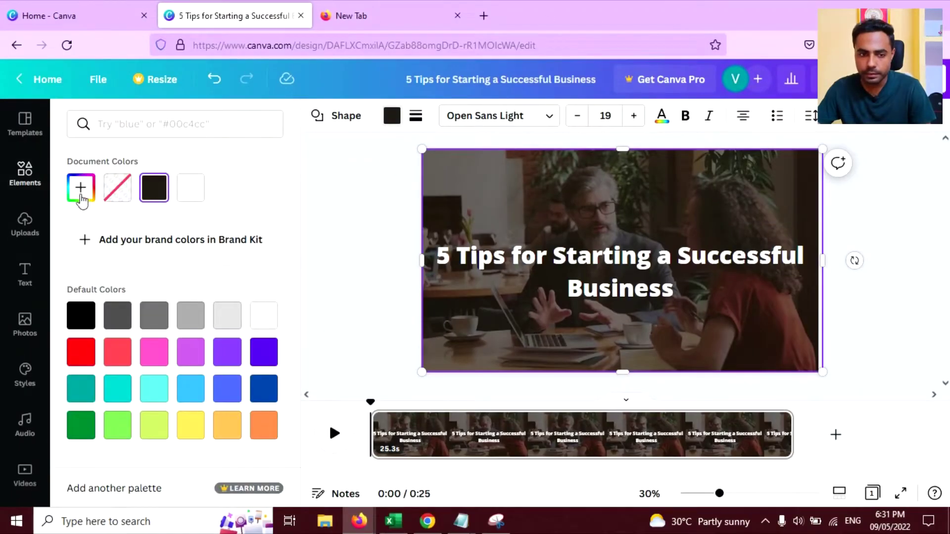
left_click(81, 189)
left_click_drag(119, 278, 21, 306)
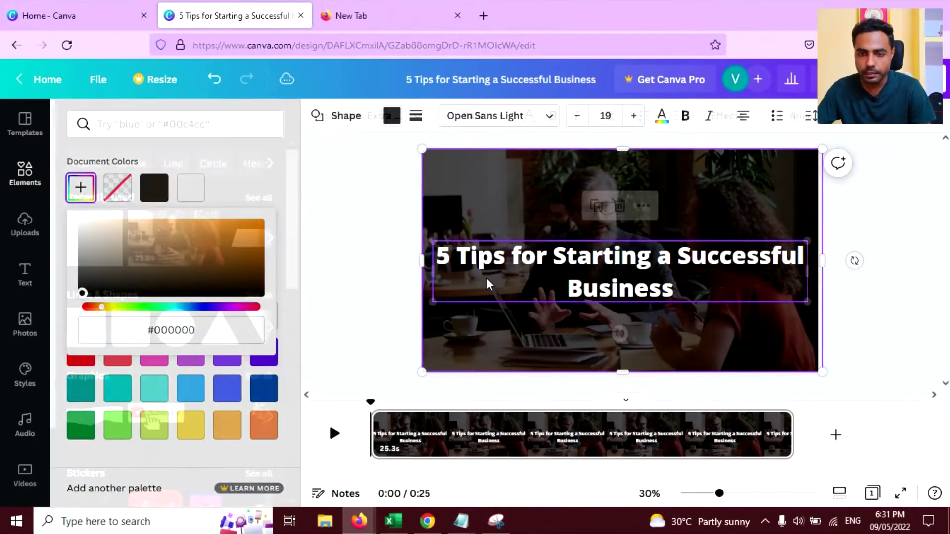
left_click(486, 278)
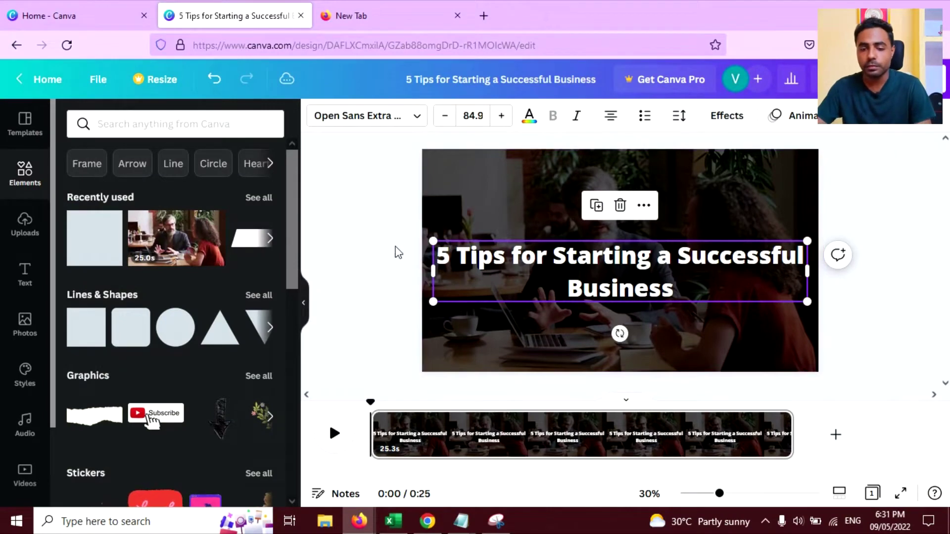
left_click(378, 256)
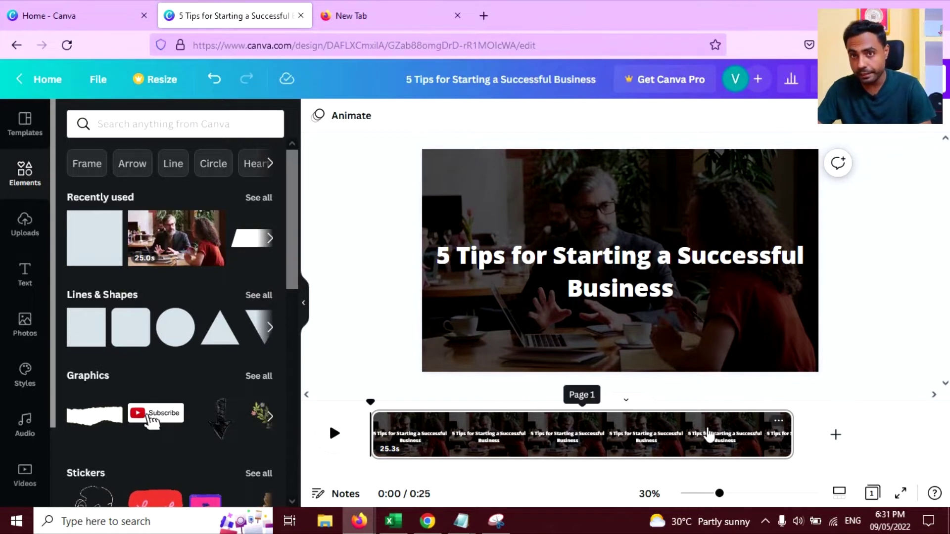
- Duplicate the title page and delete the duplicate
left_click(777, 422)
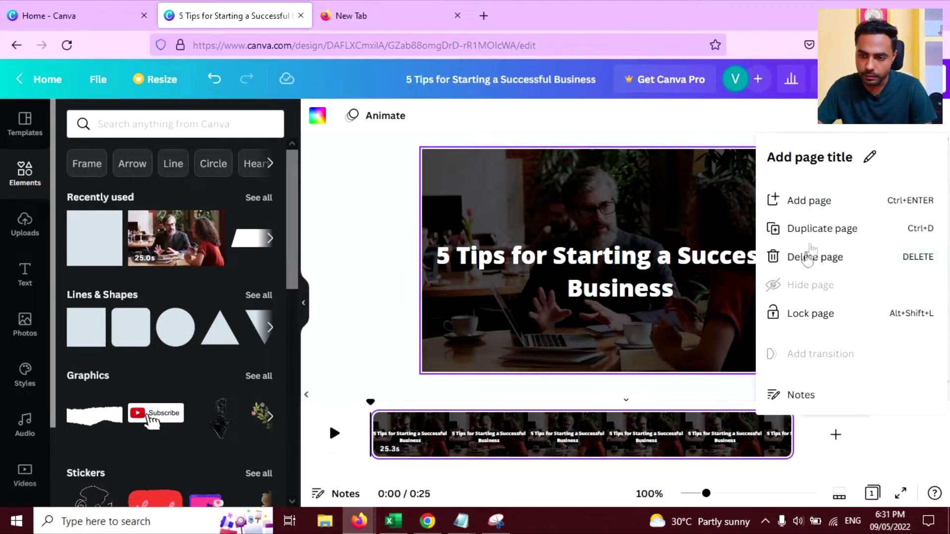
left_click(814, 228)
left_click(719, 435)
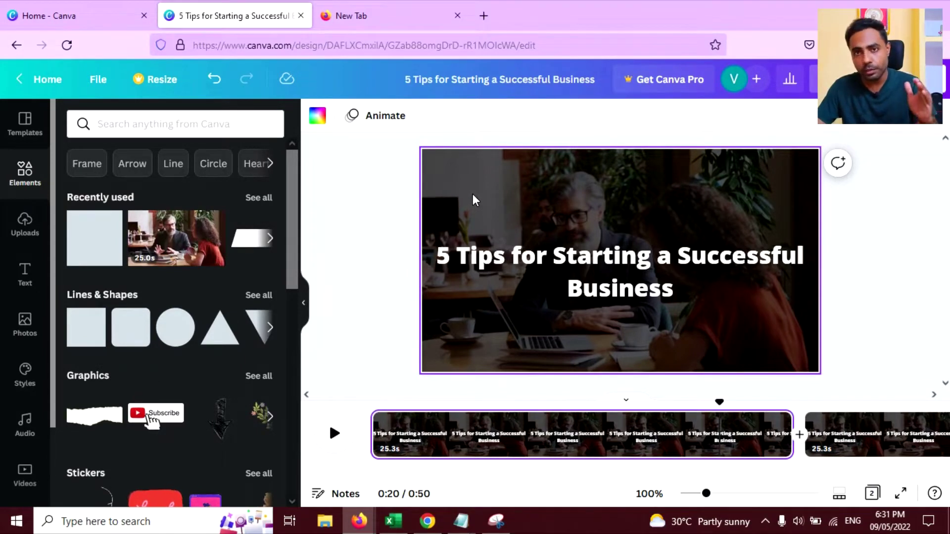
left_click(878, 444)
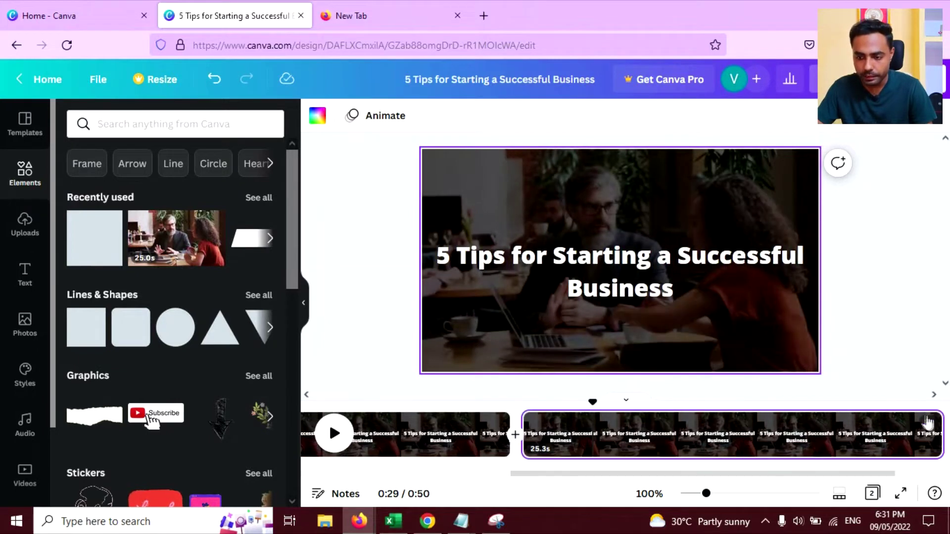
left_click(927, 421)
left_click(815, 229)
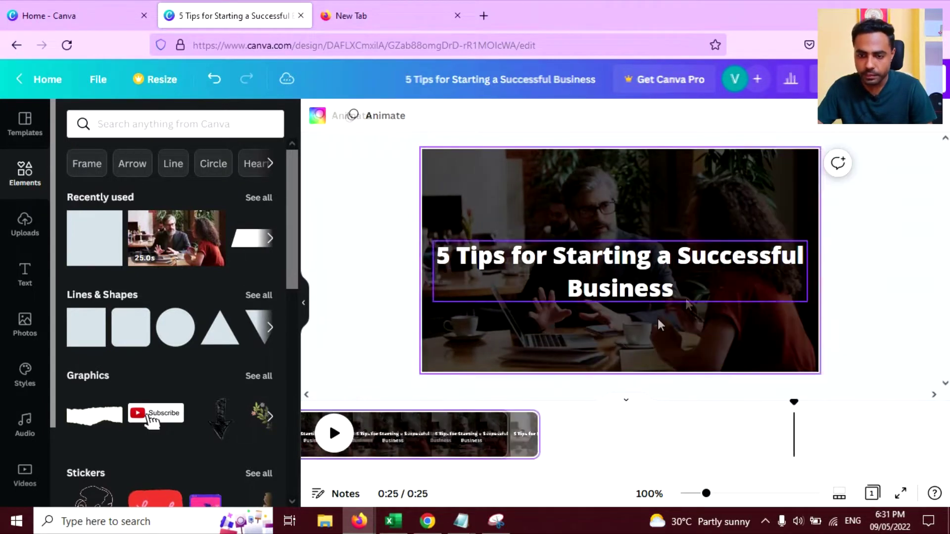
- Split the page in the timeline at about 4.5 seconds
left_click(441, 450)
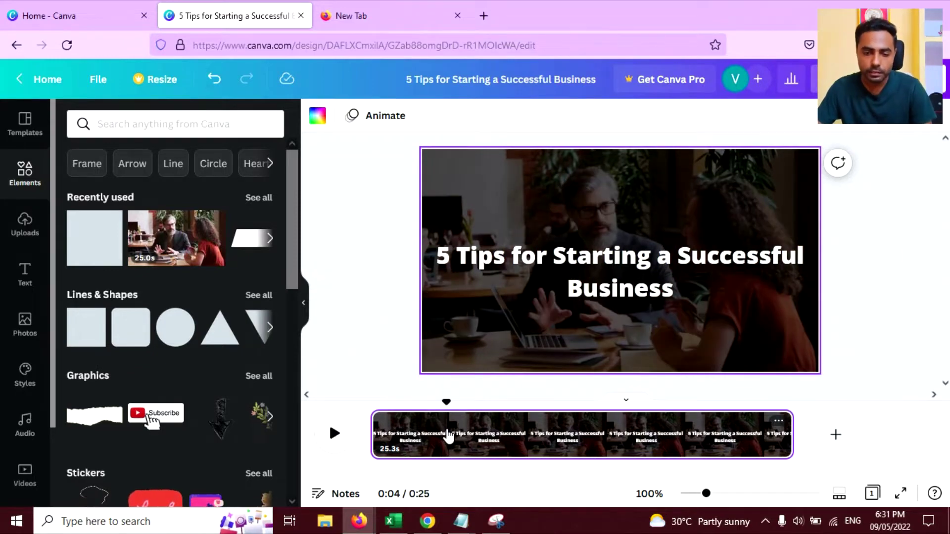
right_click(448, 436)
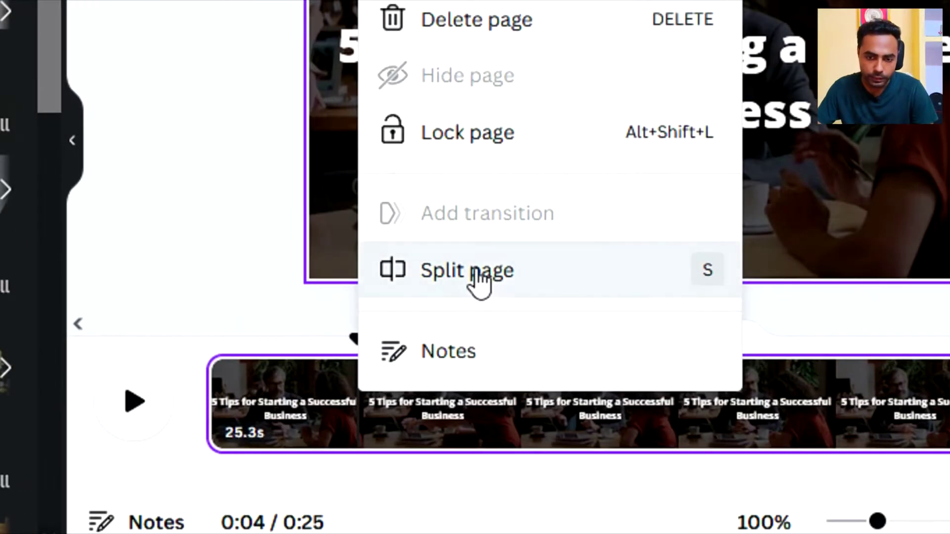
left_click(505, 369)
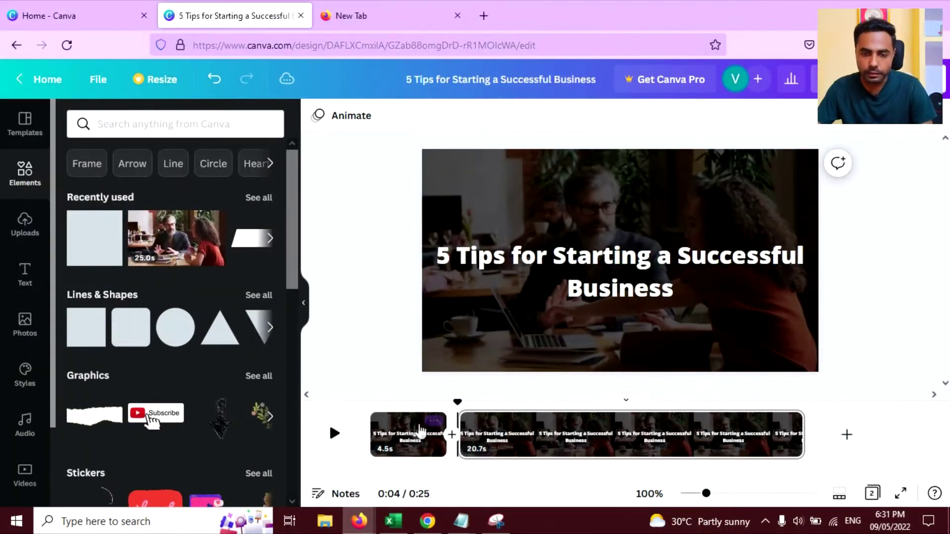
- Play the timeline from the end of the first page into the second to check the split
left_click(428, 445)
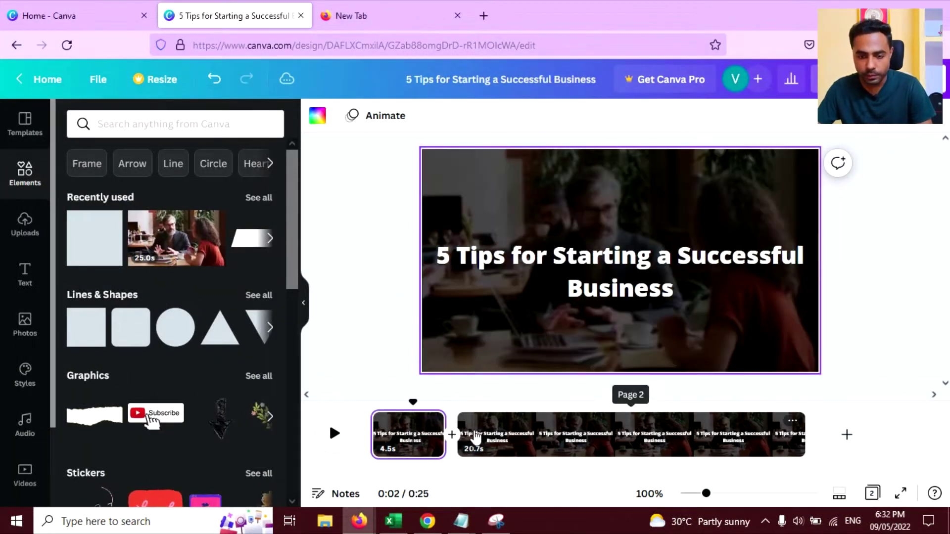
right_click(427, 438)
left_click(429, 444)
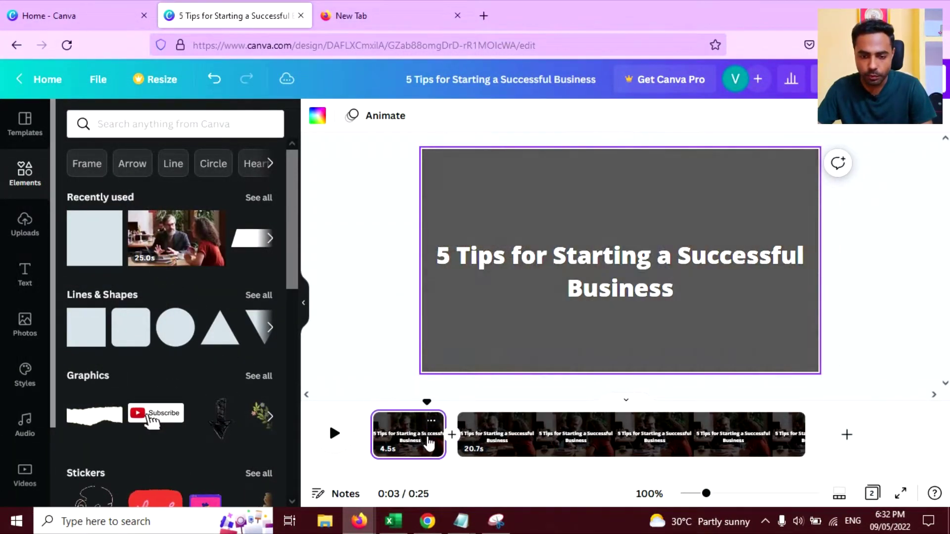
left_click(340, 444)
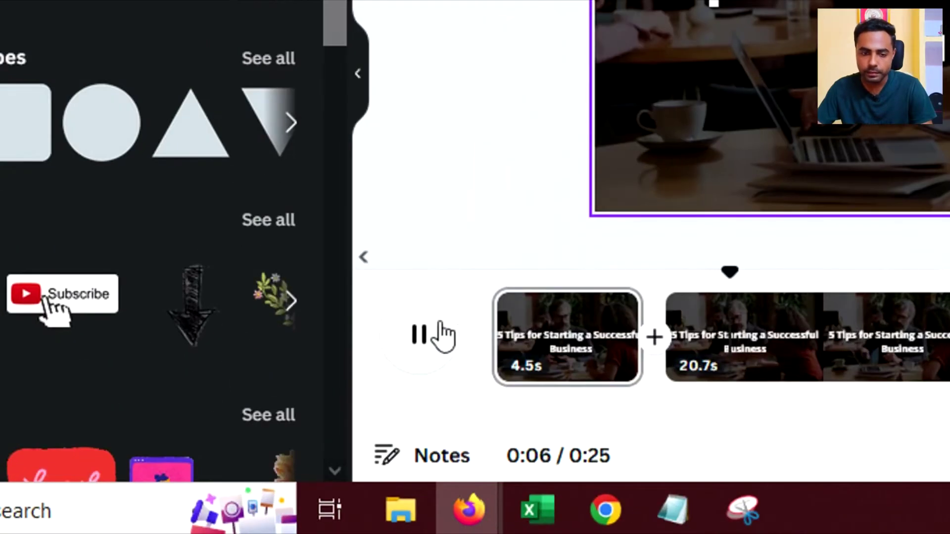
left_click(430, 333)
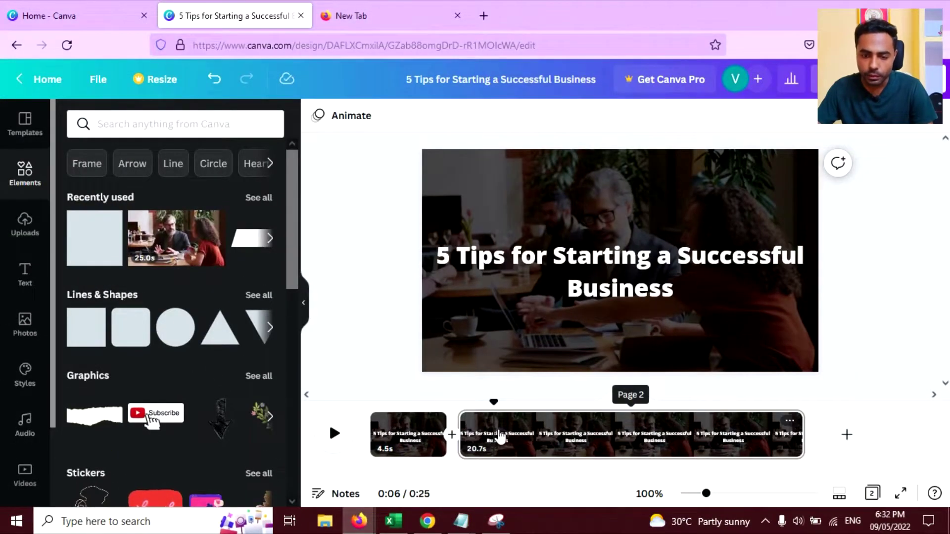
- Replace the second page's heading with "1. Begin with a detailed plan." copied from the untitled Notepad script
left_click(496, 441)
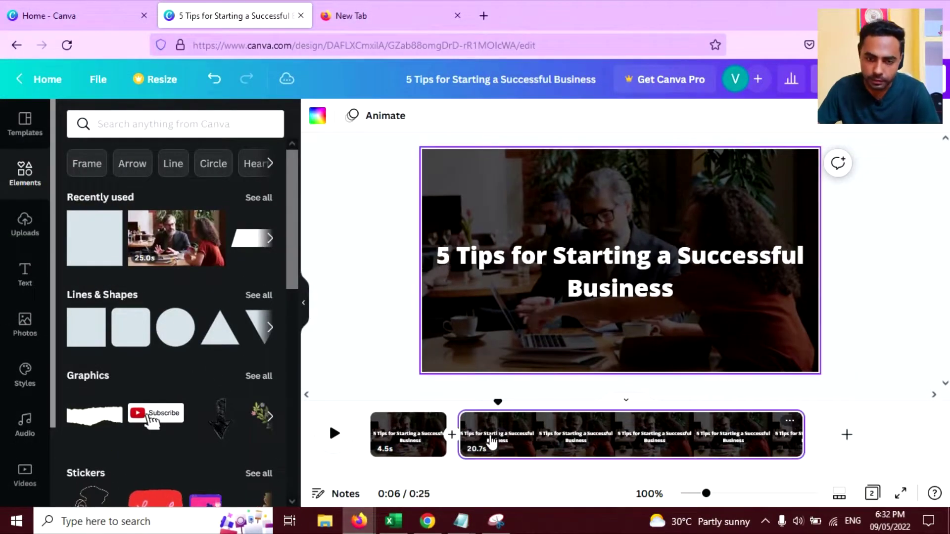
left_click(585, 261)
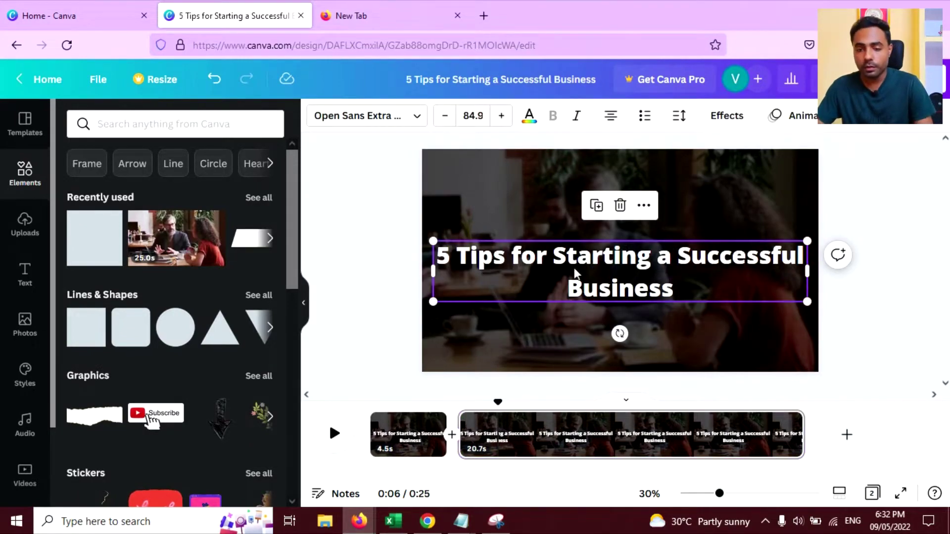
left_click(465, 520)
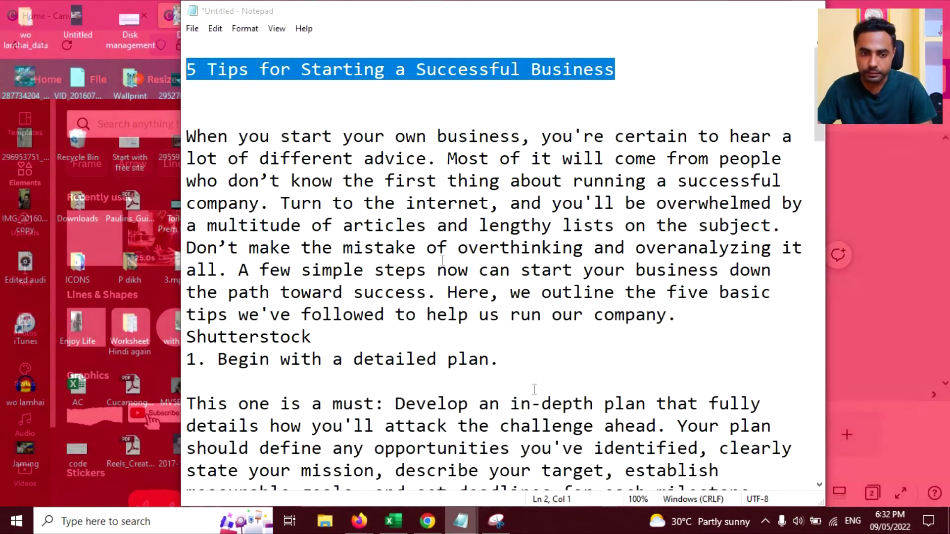
scroll(406, 238, "down", 2)
left_click_drag(518, 217, 184, 226)
key("ctrl+c")
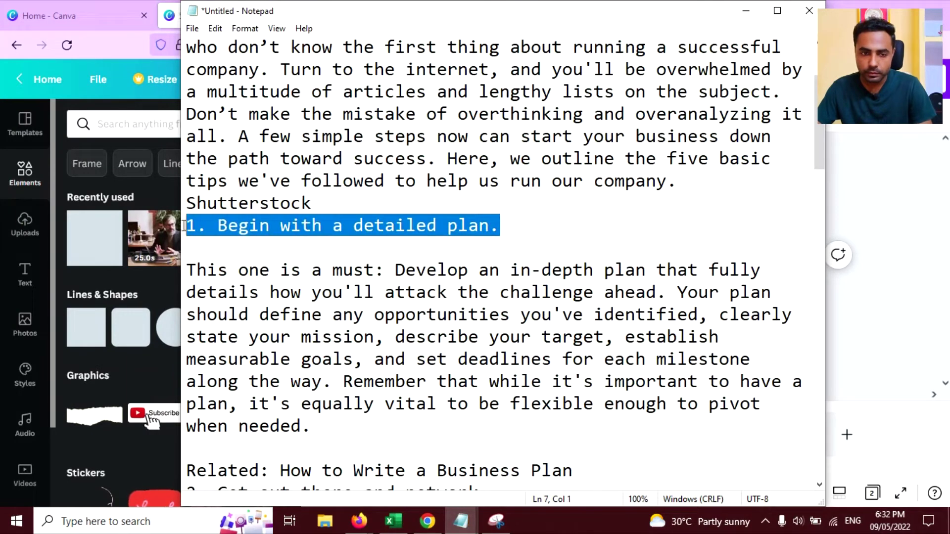
key("alt+Tab")
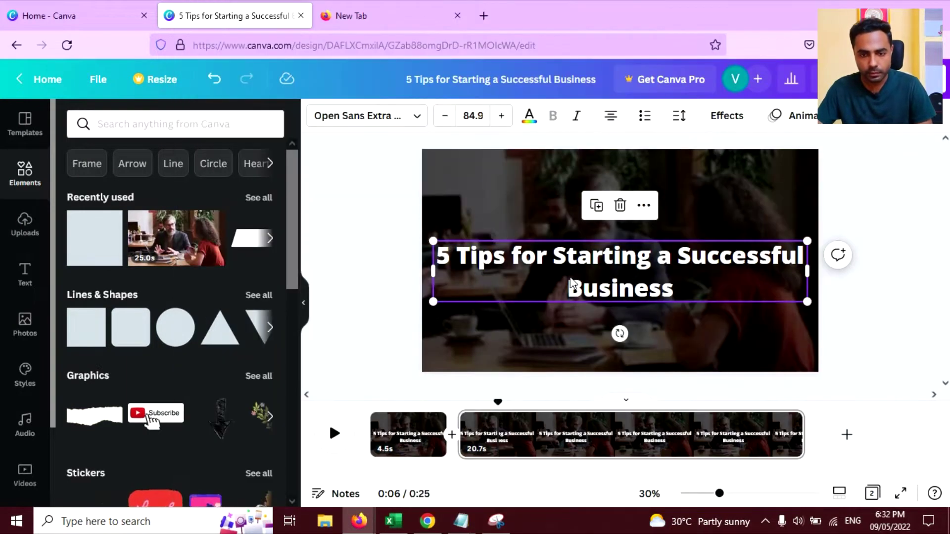
triple_click(571, 282)
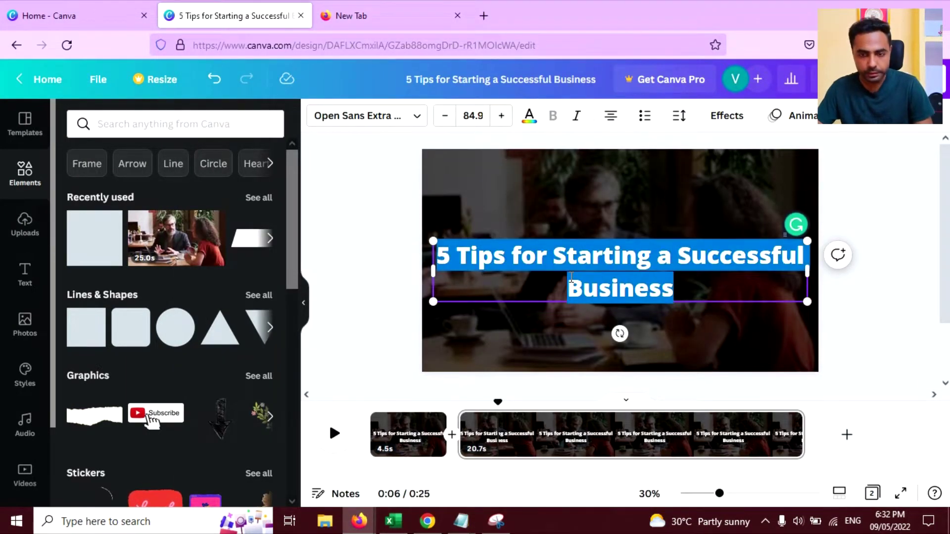
key("ctrl+v")
- Shrink the second page's heading to a font size of about 57 and move it to the lower part of the slide
left_click_drag(799, 272, 683, 258)
left_click_drag(575, 291, 575, 330)
left_click(621, 353)
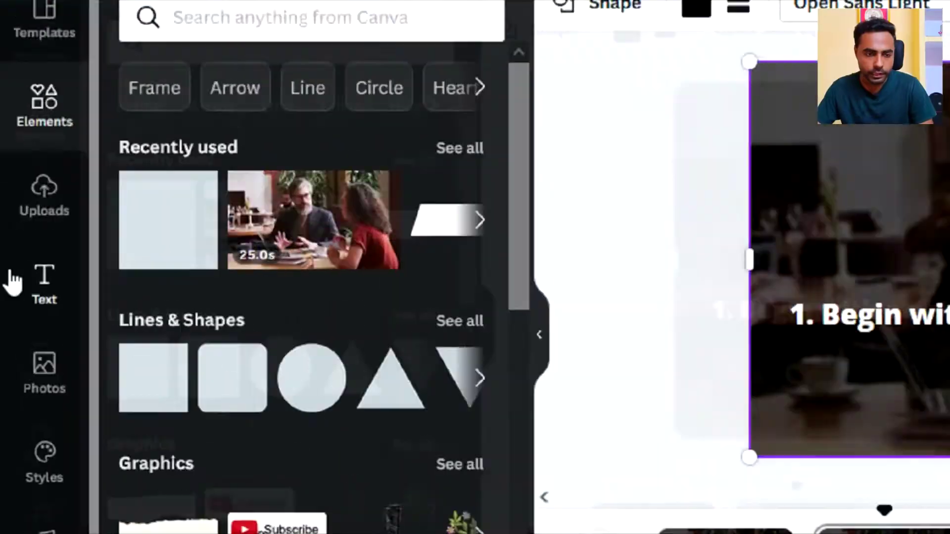
- Add a subheading text box to the second page and place it directly beneath the heading
left_click(24, 272)
left_click(270, 280)
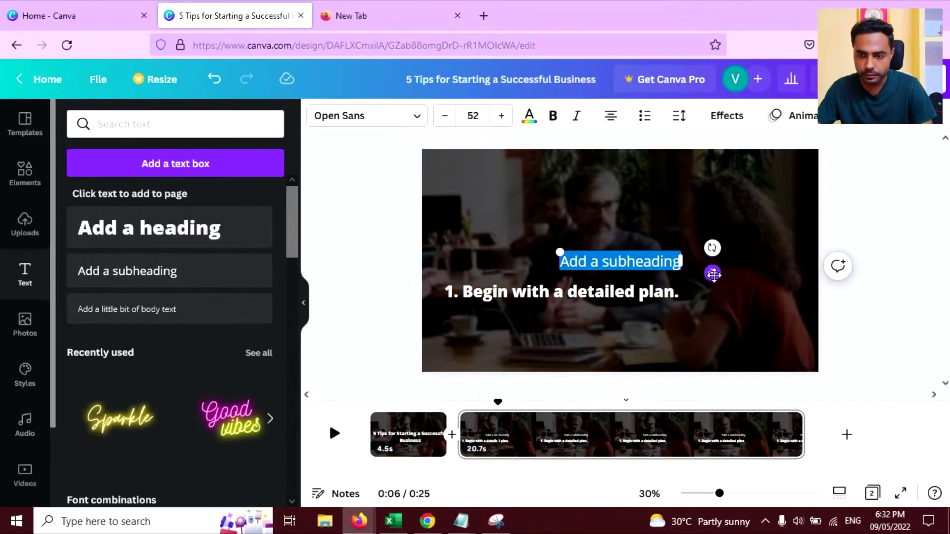
left_click_drag(712, 273, 615, 331)
- Fill the subheading with tip 1's first sentence, "This one is a must…", from the Notepad script and widen its box to about 1,707
left_click(471, 525)
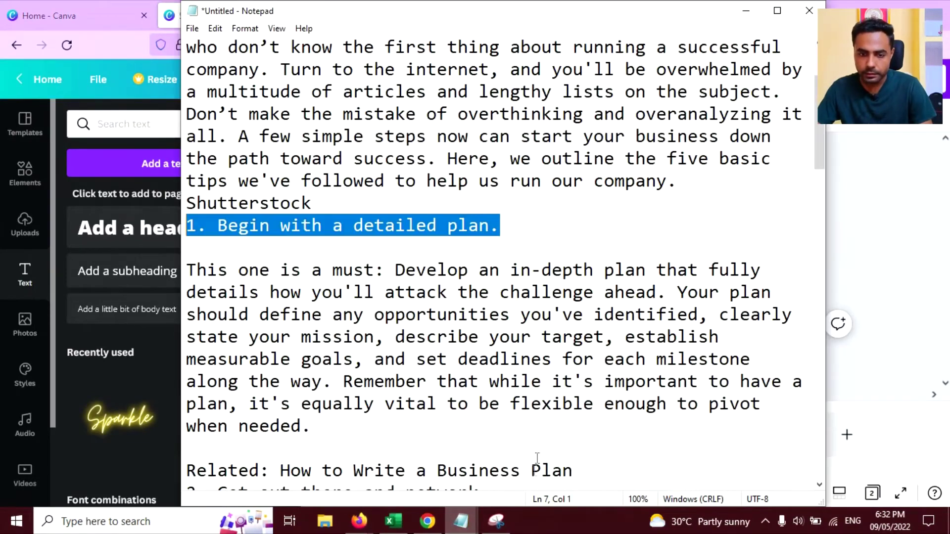
left_click_drag(191, 272, 594, 297)
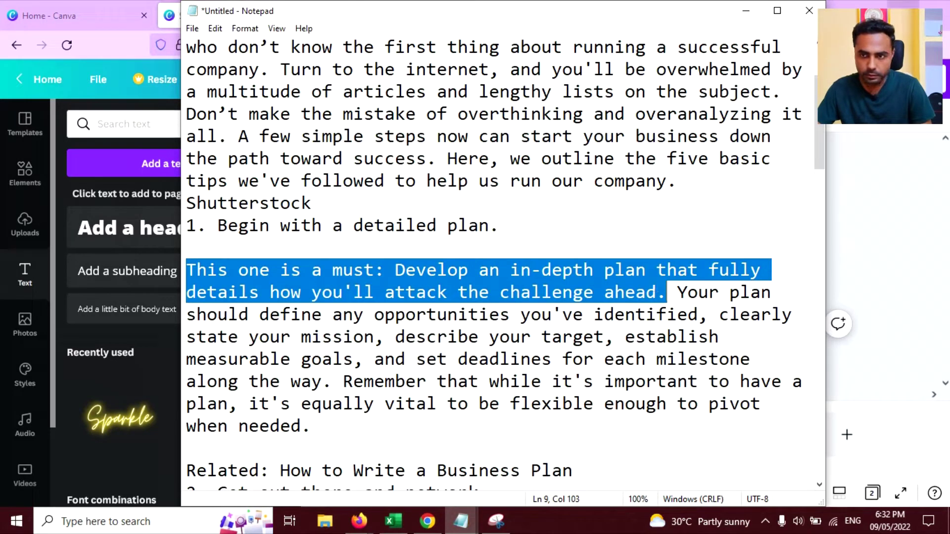
key("ctrl+c")
key("alt+Tab")
key("ctrl+v")
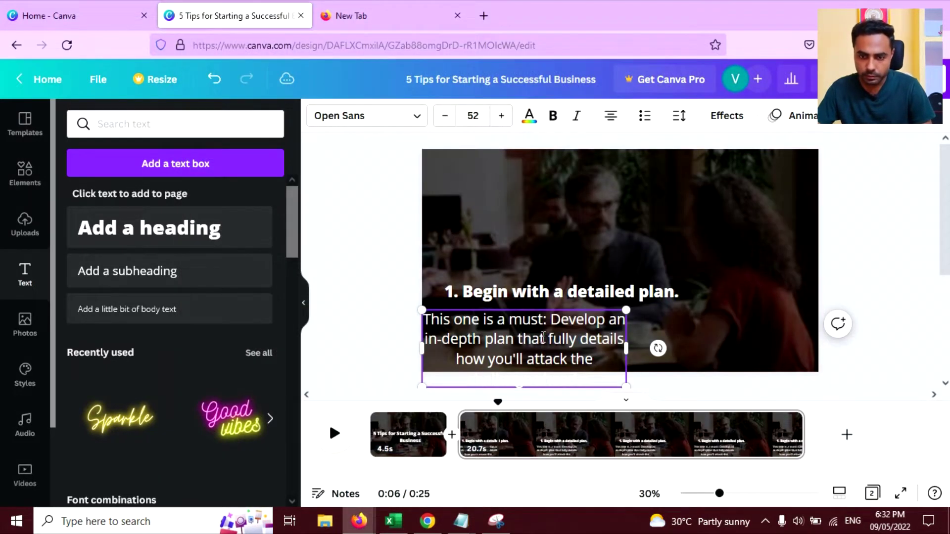
left_click_drag(626, 350, 774, 328)
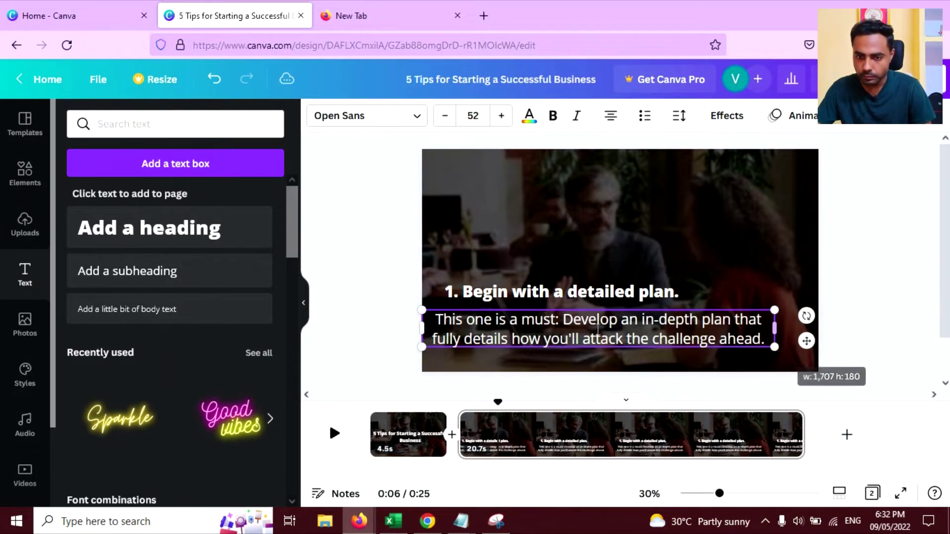
- Left-align the tip 1 body text and position it slightly indented just below the heading
triple_click(547, 321)
left_click(611, 115)
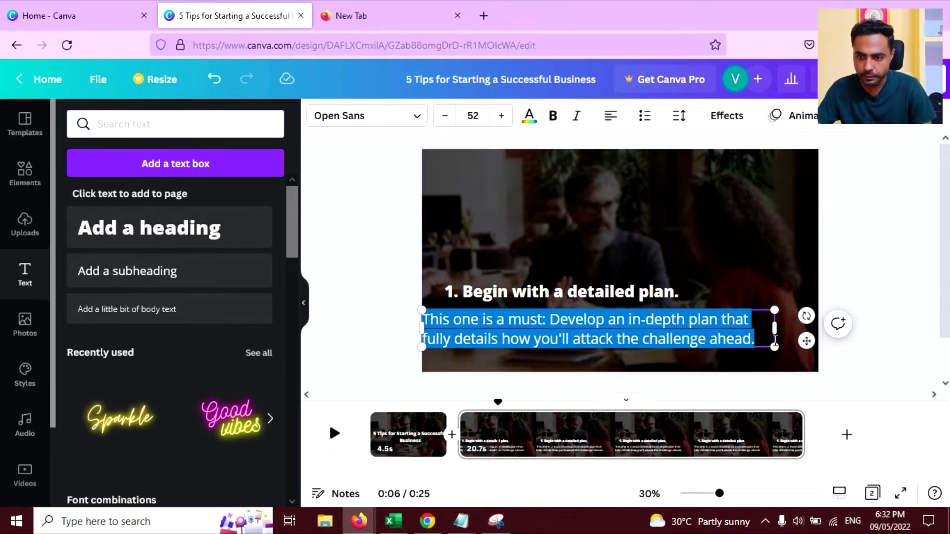
left_click(618, 229)
left_click_drag(495, 319, 527, 319)
left_click(888, 228)
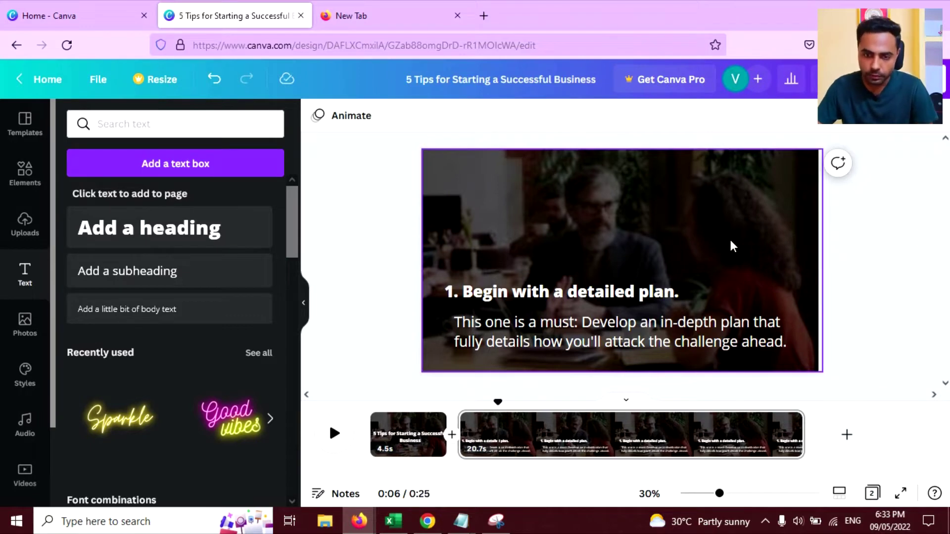
left_click(560, 338)
left_click_drag(558, 335, 558, 333)
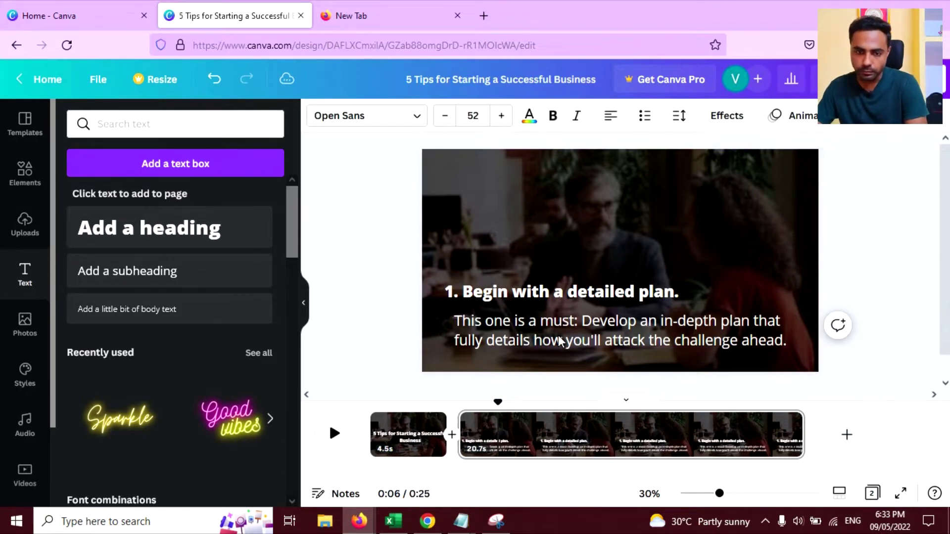
left_click(918, 200)
- Split the second page in the timeline at about 0:09
left_click(543, 435)
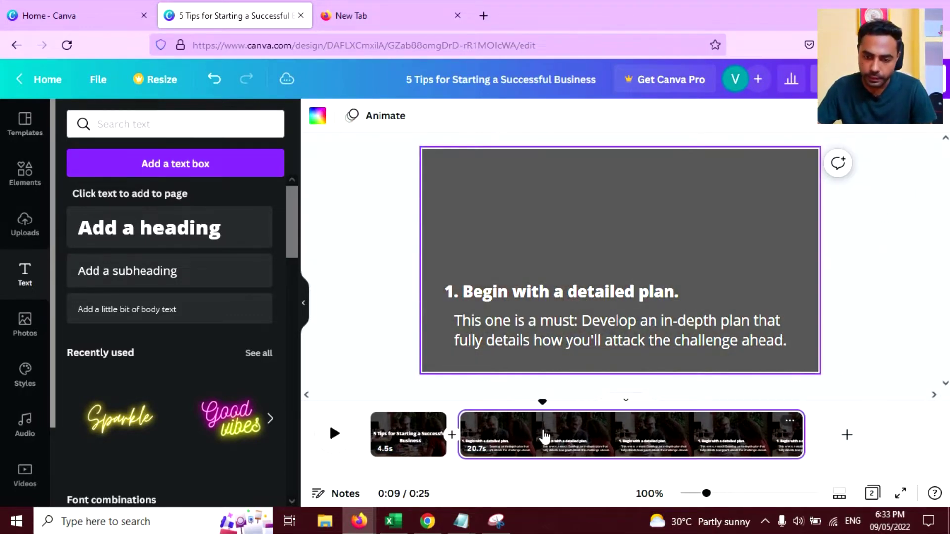
right_click(544, 436)
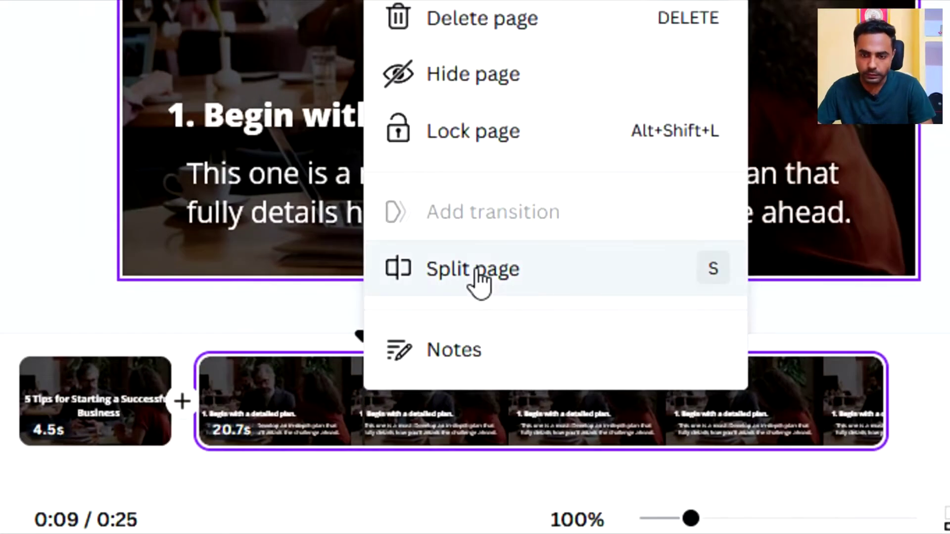
left_click(599, 371)
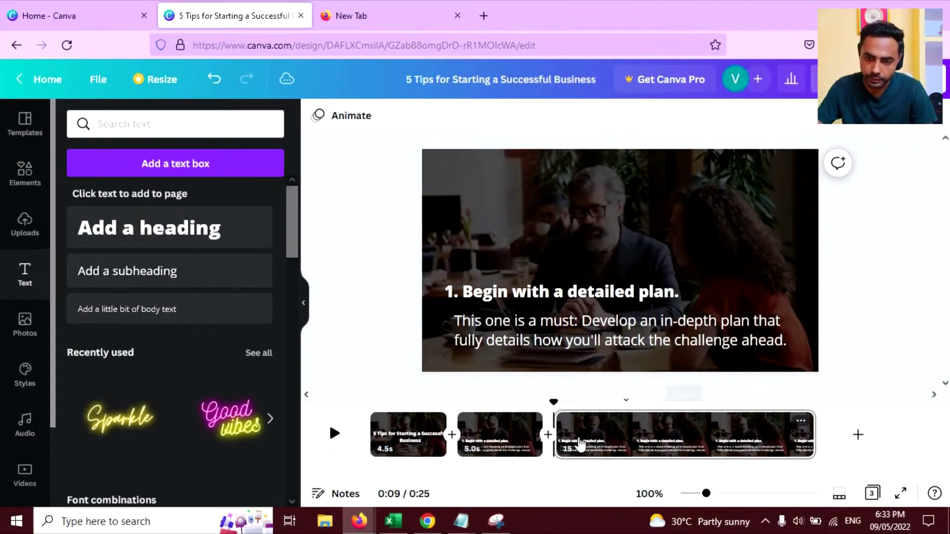
- Replace the third page's heading with "2. Get out there and network." copied from the Notepad script
left_click(576, 428)
left_click(459, 519)
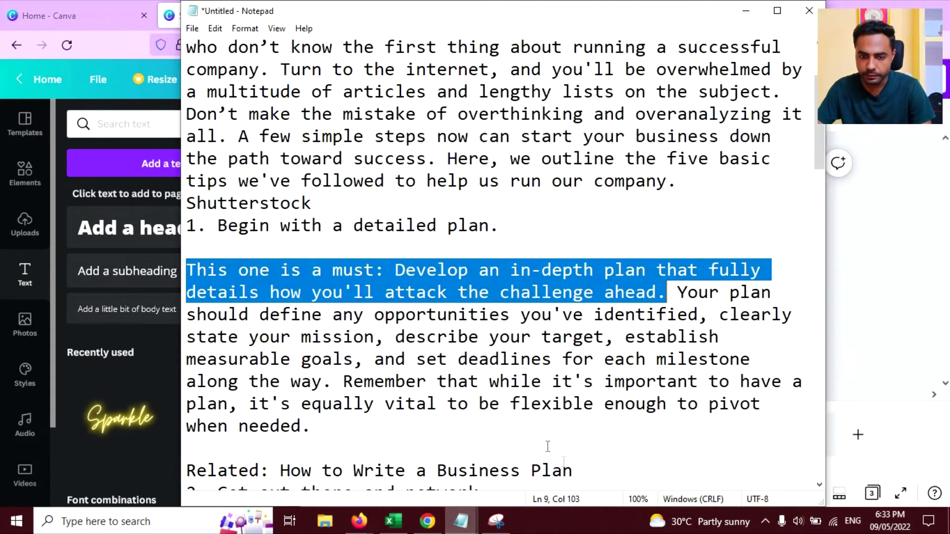
scroll(564, 462, "down", 3)
left_click_drag(494, 227, 62, 229)
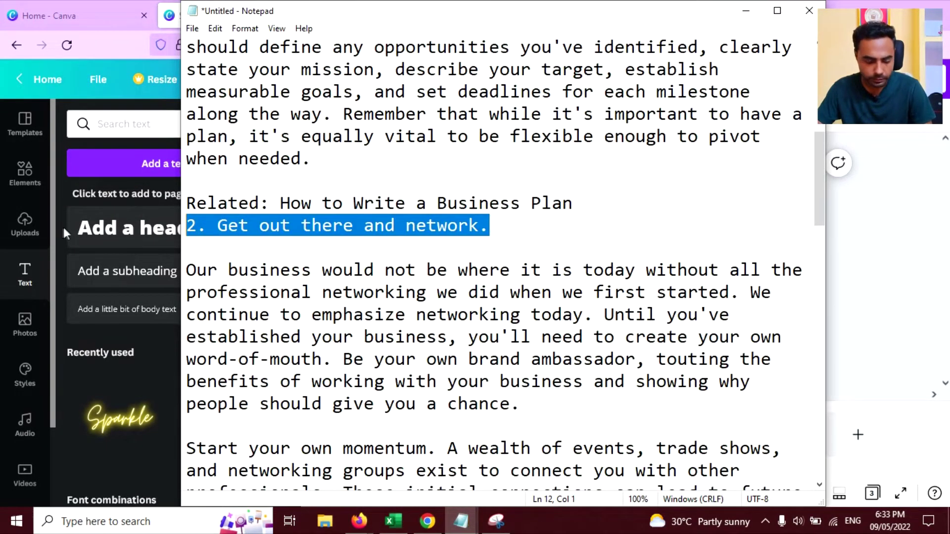
key("ctrl+c")
left_click(899, 250)
double_click(601, 295)
key("ctrl+v")
- Replace the third page's body text with tip 2's first sentence, "Our business would not be where it is today…", from the Notepad script
left_click(614, 326)
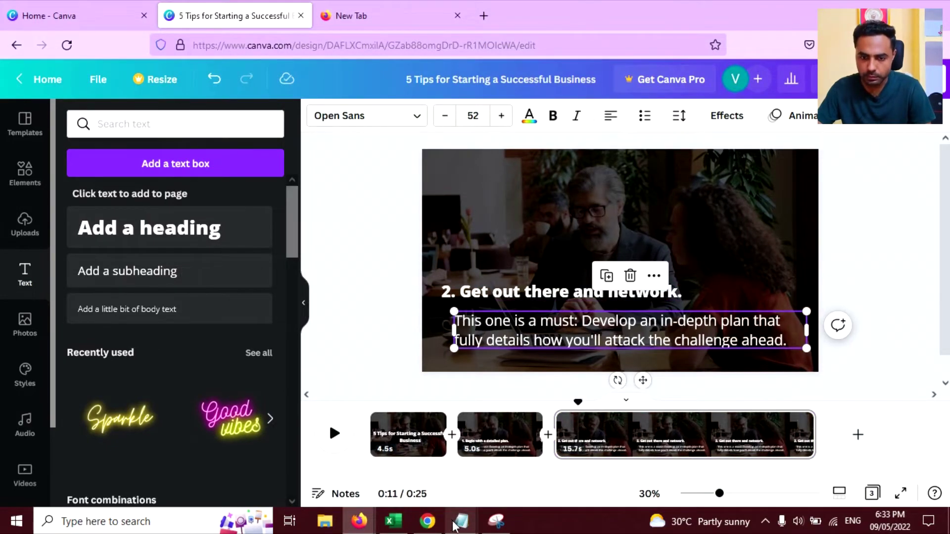
mouse_move(459, 522)
left_click(534, 460)
left_click_drag(184, 270, 734, 295)
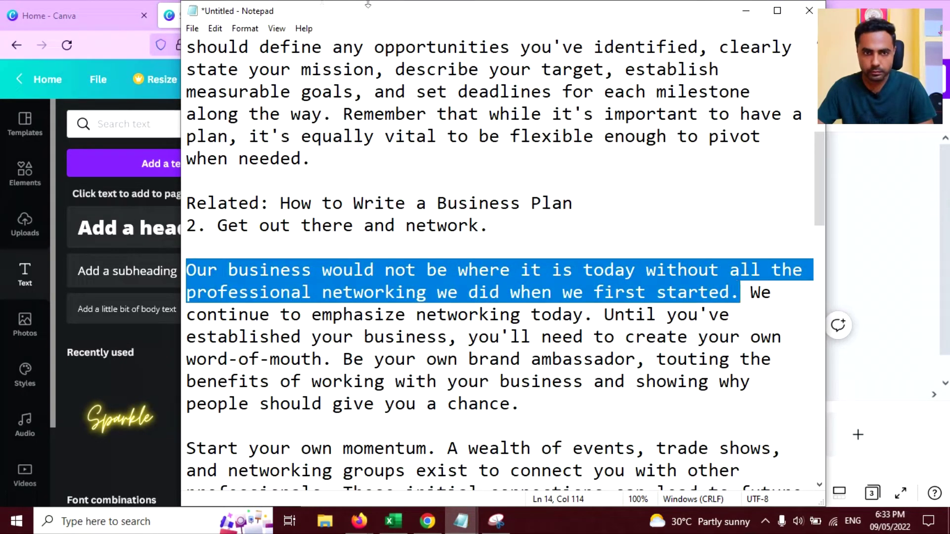
left_click(180, 3)
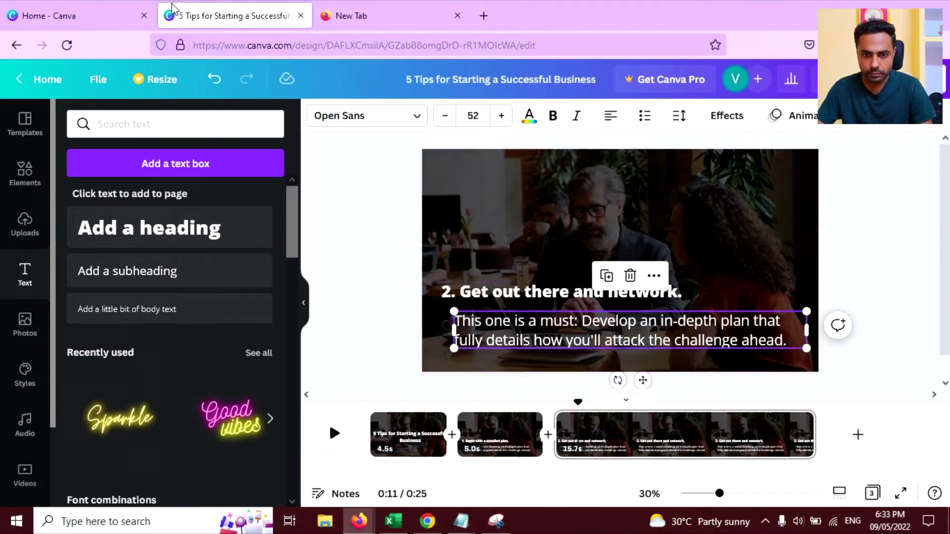
double_click(559, 330)
key("ctrl+a")
key("ctrl+v")
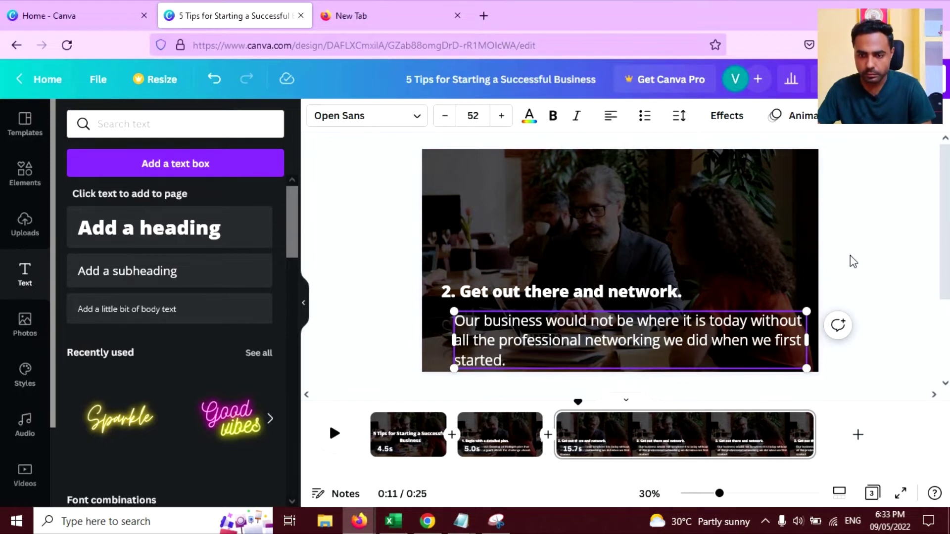
left_click(852, 261)
- Split the third page in the timeline at about 0:14
left_click(640, 439)
right_click(640, 439)
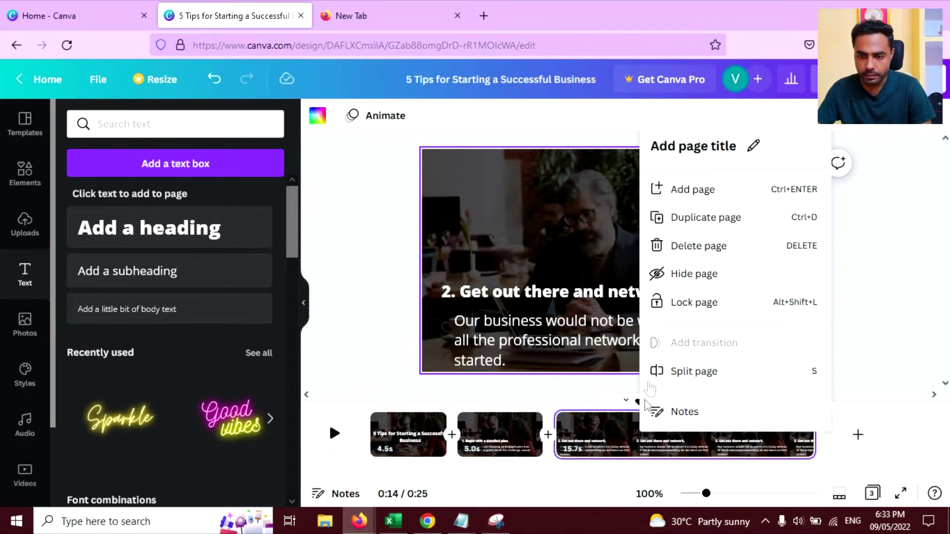
left_click(685, 370)
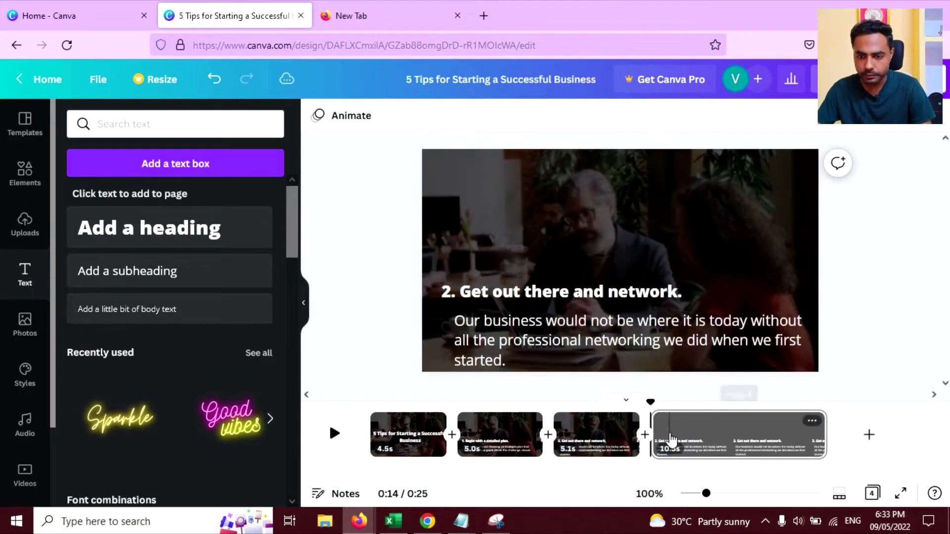
- Replace the fourth page's heading with "3. Surround yourself with the right people." from the Notepad script and widen it to fit one line
mouse_move(460, 522)
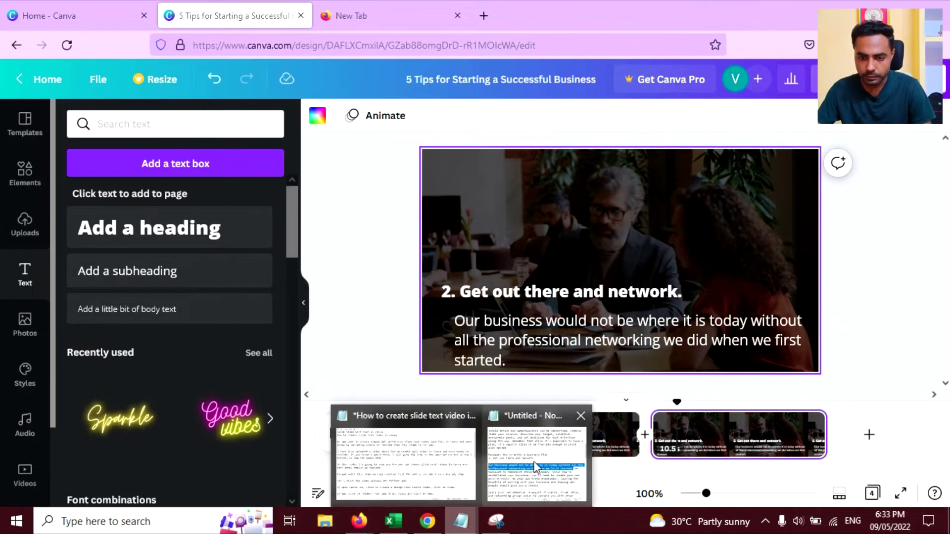
left_click(536, 465)
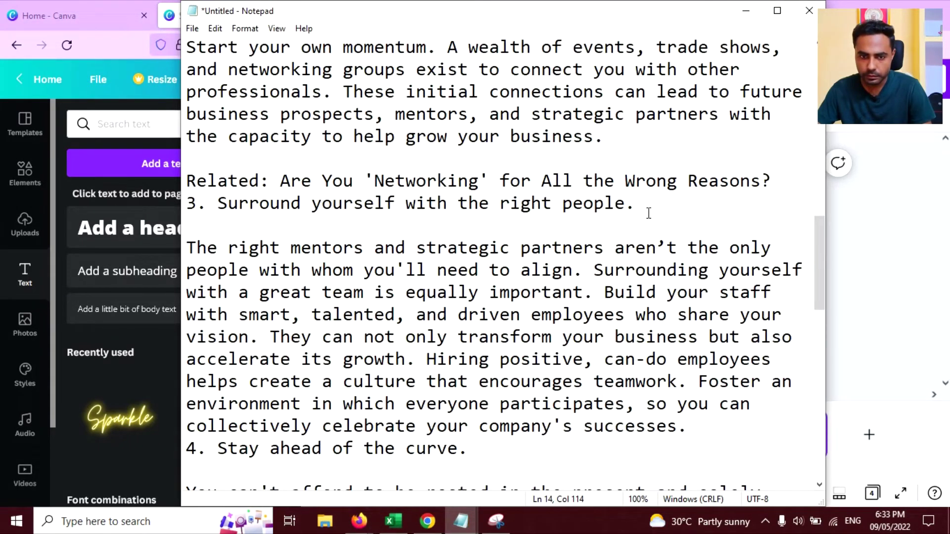
left_click_drag(649, 213, 228, 204)
left_click(898, 216)
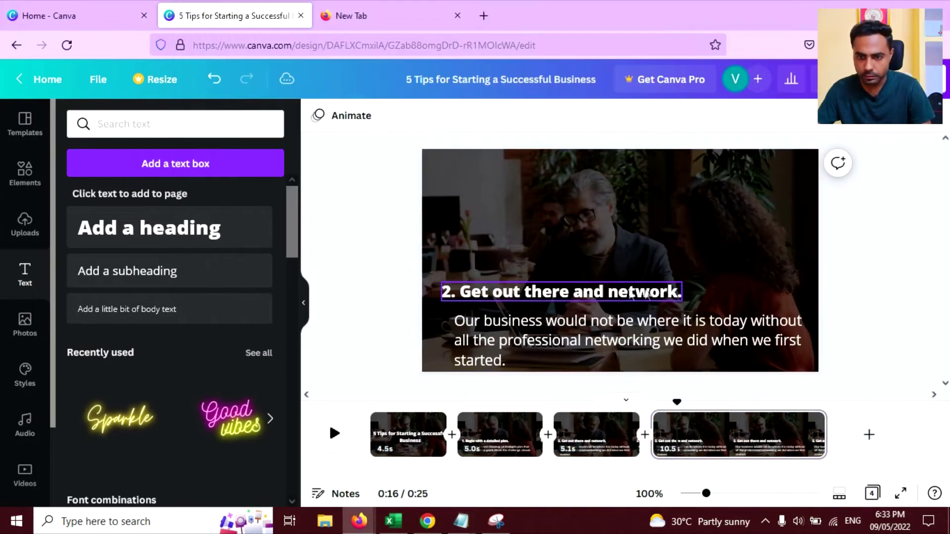
double_click(623, 293)
key("ctrl+a")
key("ctrl+v")
left_click_drag(707, 297, 806, 299)
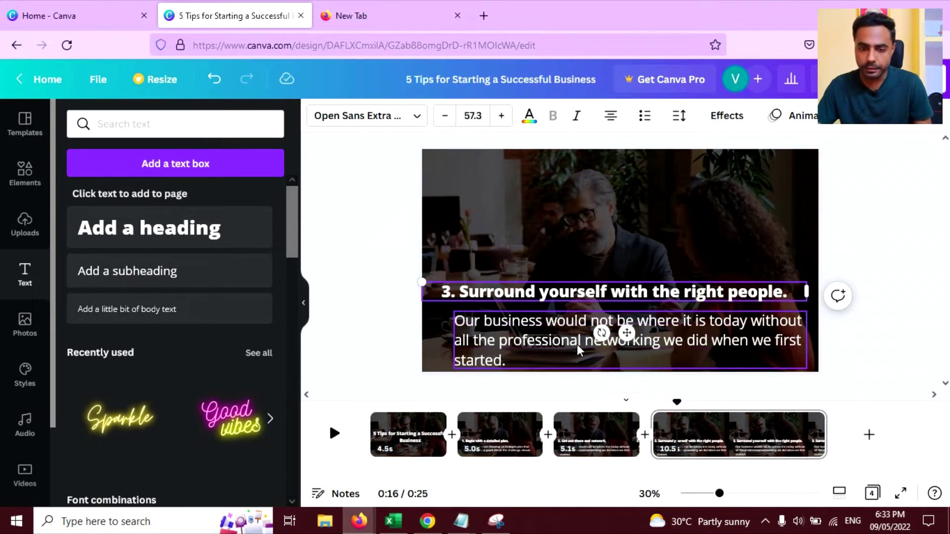
- Replace the fourth page's body text with tip 3's first sentence, "The right mentors and strategic partners…", from the Notepad script
left_click(538, 338)
left_click_drag(526, 345, 525, 341)
left_click(464, 518)
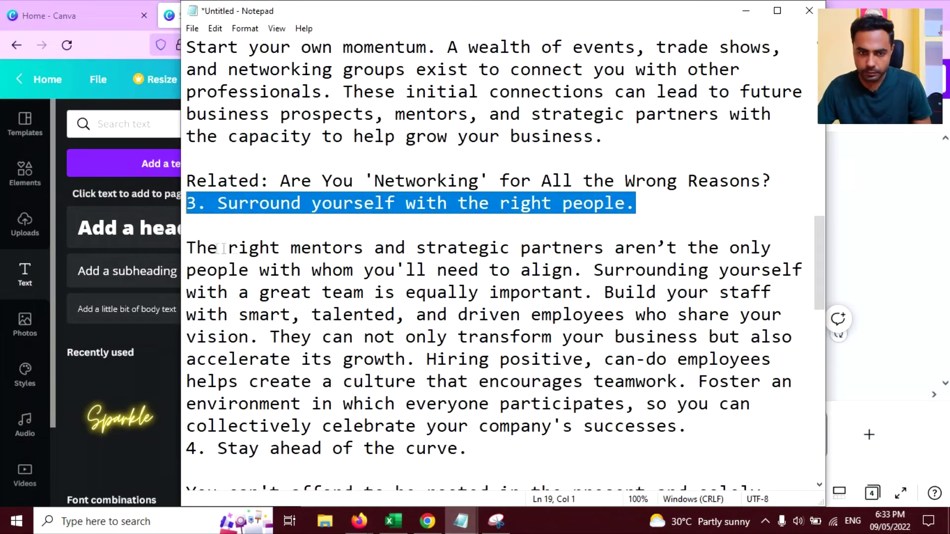
left_click_drag(186, 247, 580, 270)
key("alt+Tab")
double_click(563, 338)
key("ctrl+v")
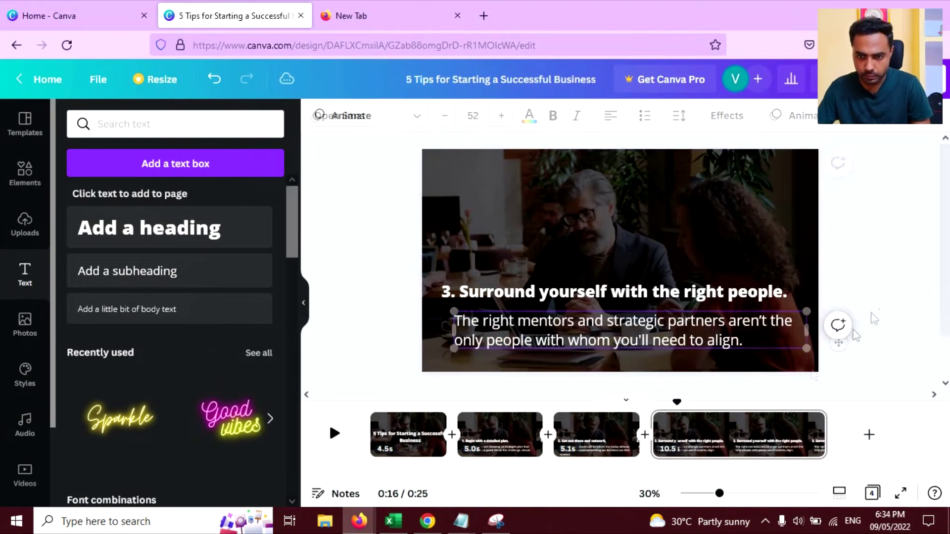
- Split the fourth page in the timeline at about 0:19
right_click(732, 440)
left_click(735, 448)
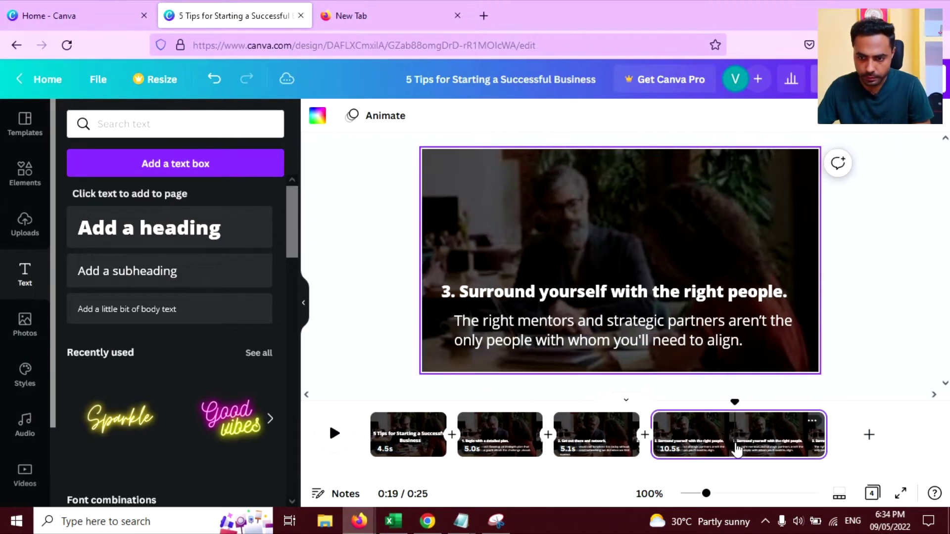
right_click(735, 450)
left_click(775, 382)
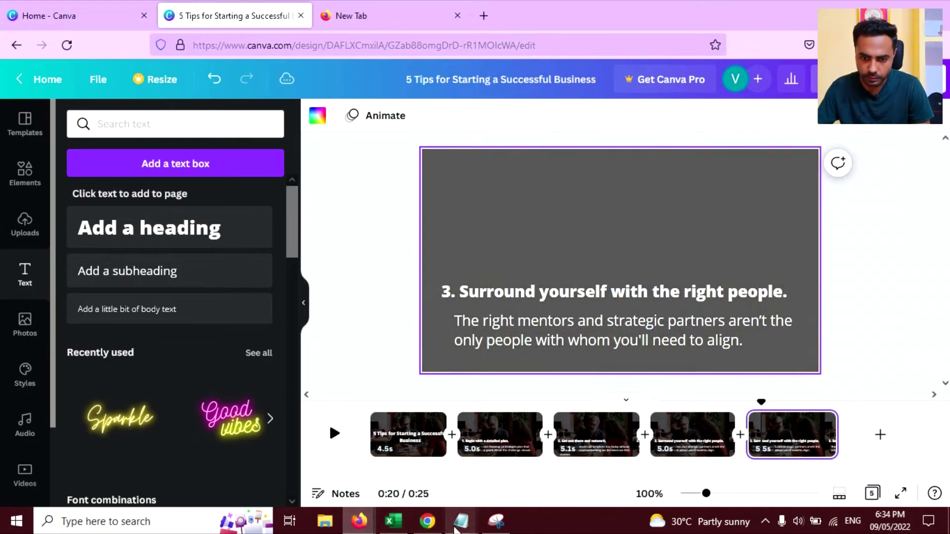
- Replace the fifth page's heading with "4. Stay ahead of the curve." from the Notepad script and narrow its text box to fit
mouse_move(456, 524)
left_click(534, 456)
scroll(430, 163, "down", 4)
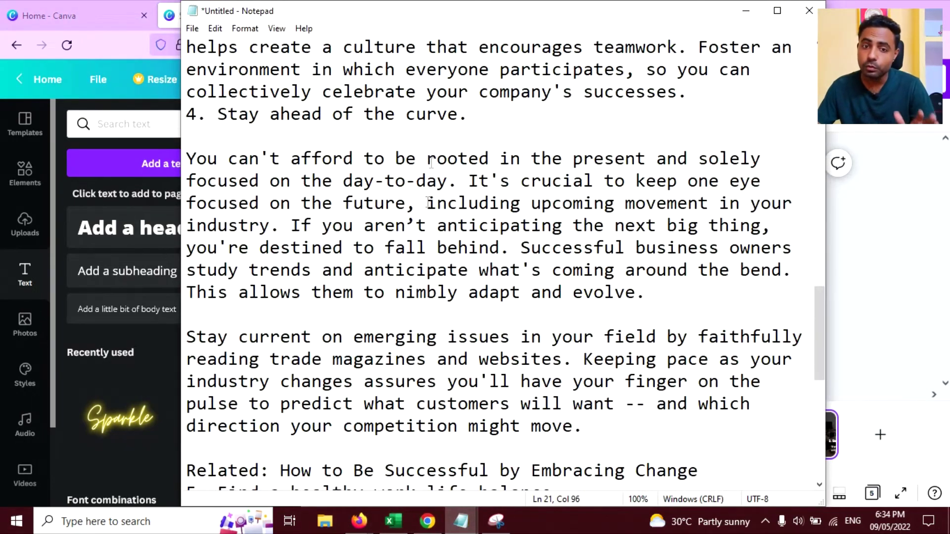
left_click_drag(465, 120, 237, 116)
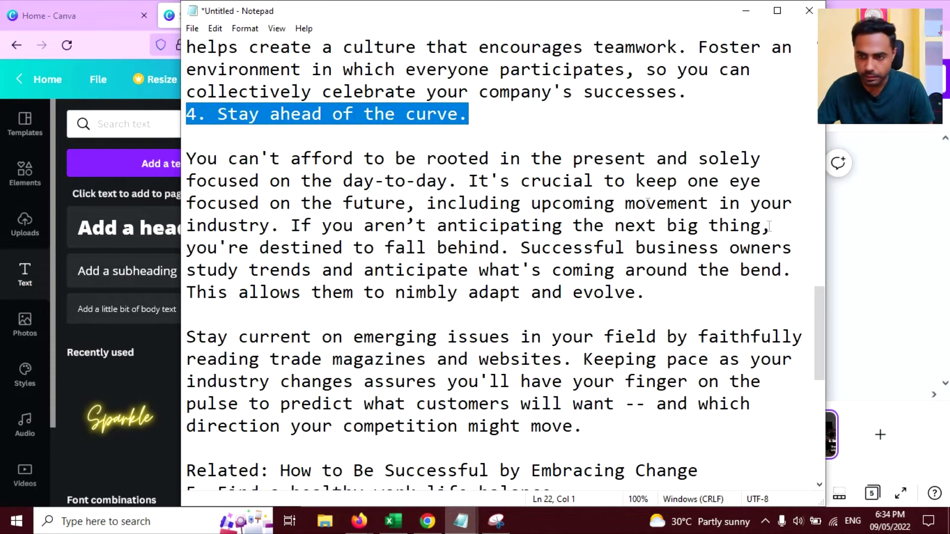
left_click(840, 244)
left_click(777, 420)
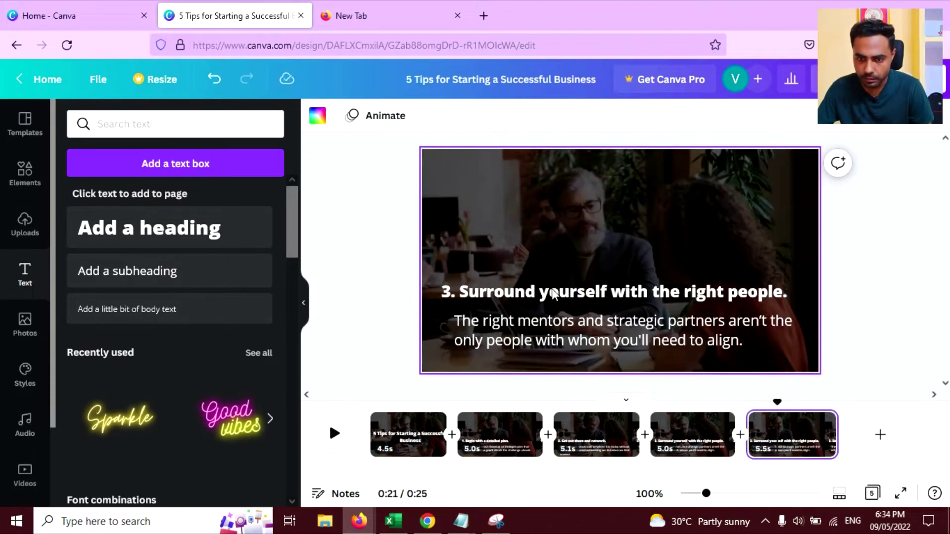
double_click(554, 293)
key("ctrl+a")
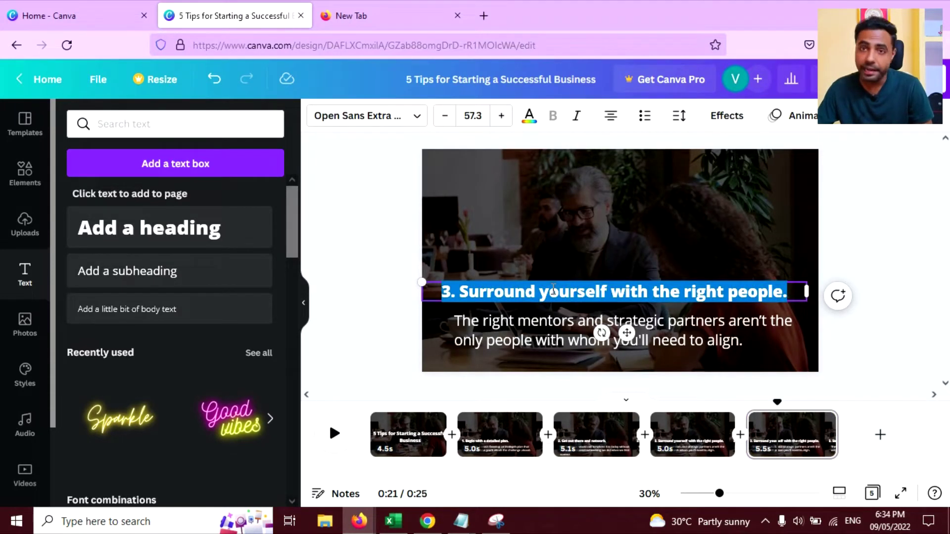
type("4. Stay ahead of the curve.")
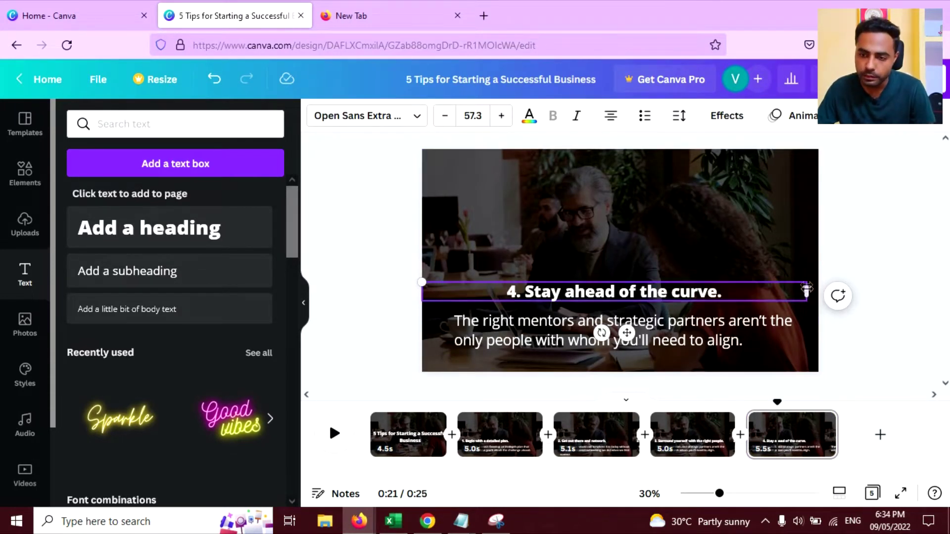
left_click_drag(806, 292, 679, 292)
- Replace the fifth page's body text with tip 4's first sentence, "You can't afford to be rooted in the present…", from the Notepad script
double_click(594, 321)
key("ctrl+a")
key("alt+Tab")
left_click_drag(187, 149, 462, 173)
key("ctrl+c")
key("alt+Tab")
key("ctrl+v")
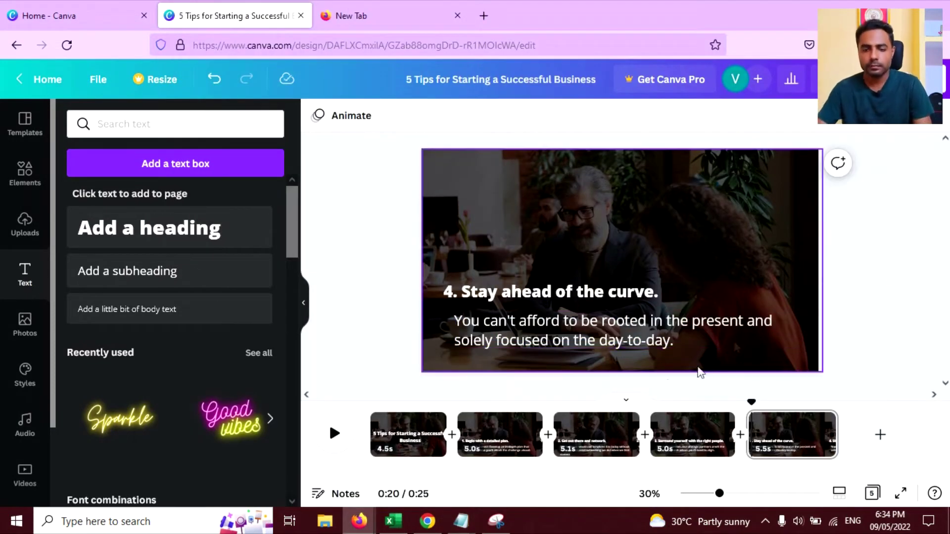
- Change the first page's title to "4 Tips for Starting a Successful Business"
left_click(400, 440)
double_click(448, 256)
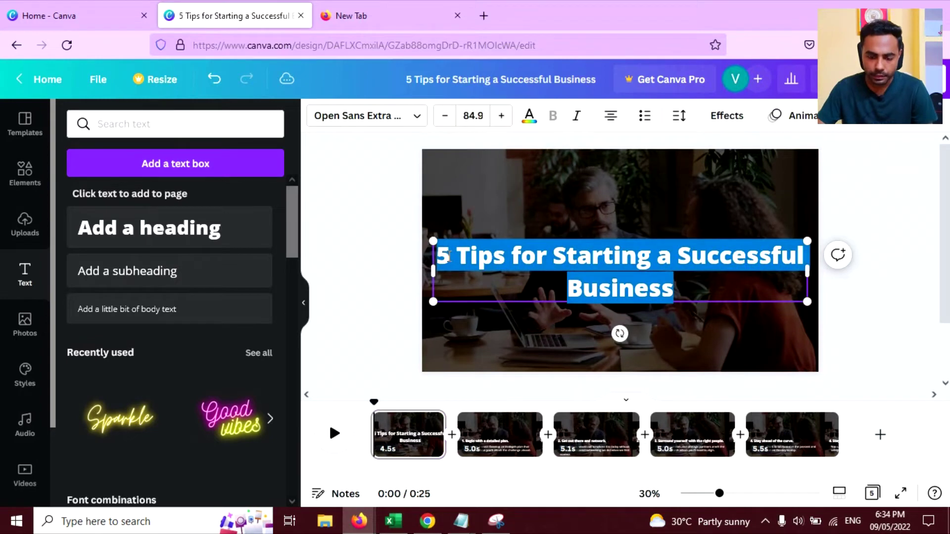
left_click(448, 256)
key("BackSpace")
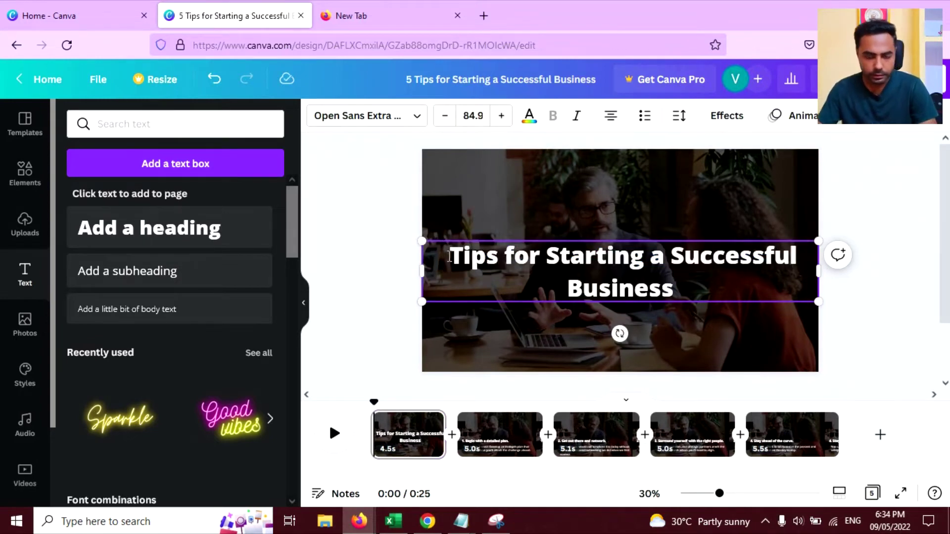
type("4")
left_click(613, 166)
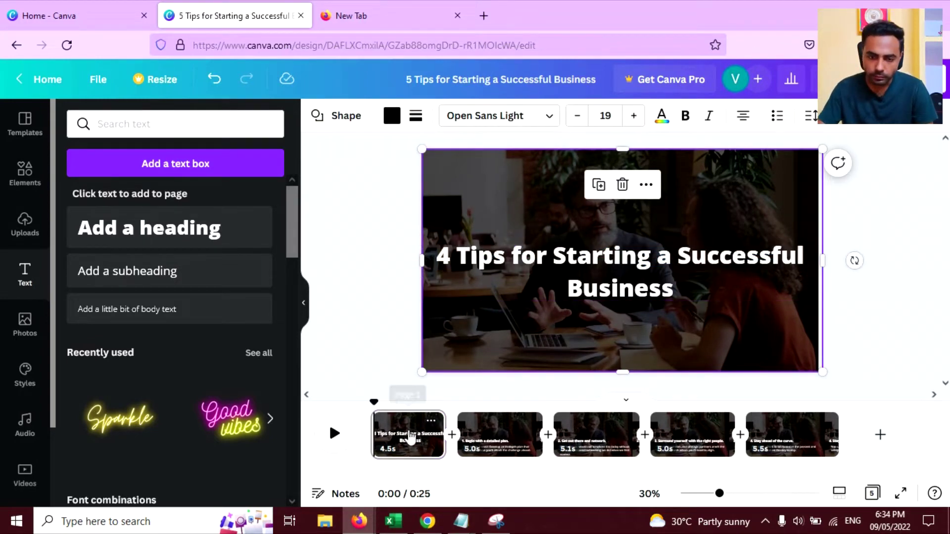
- Play the video from the first page to review how the text pages follow one another
left_click(334, 433)
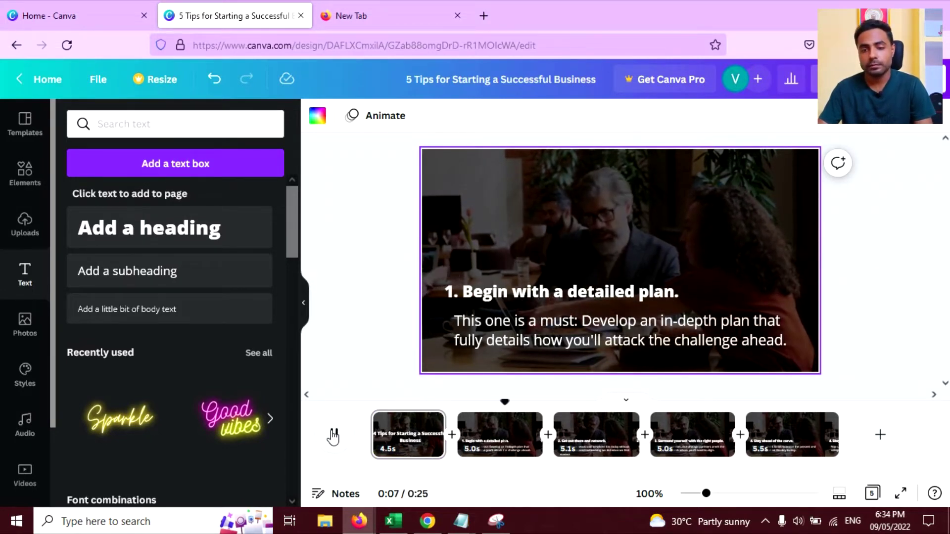
left_click(418, 437)
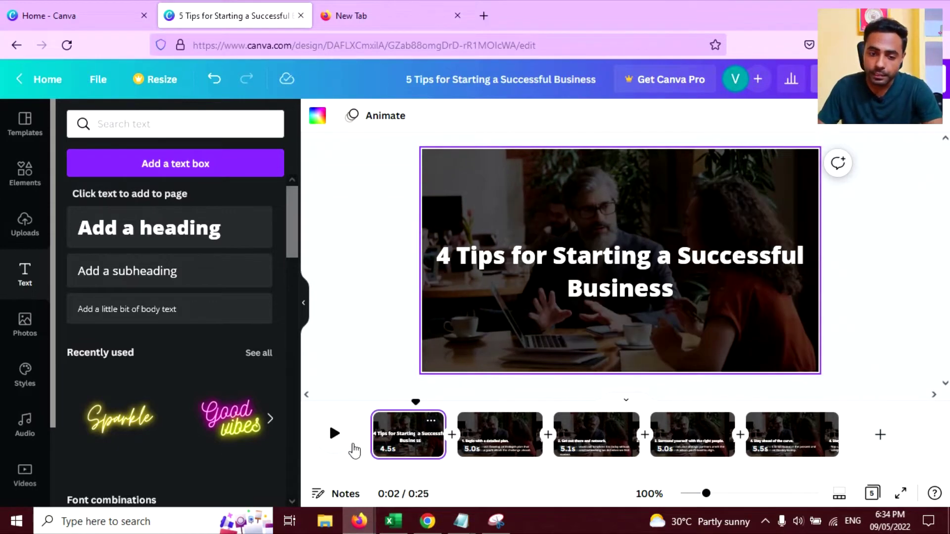
left_click(337, 444)
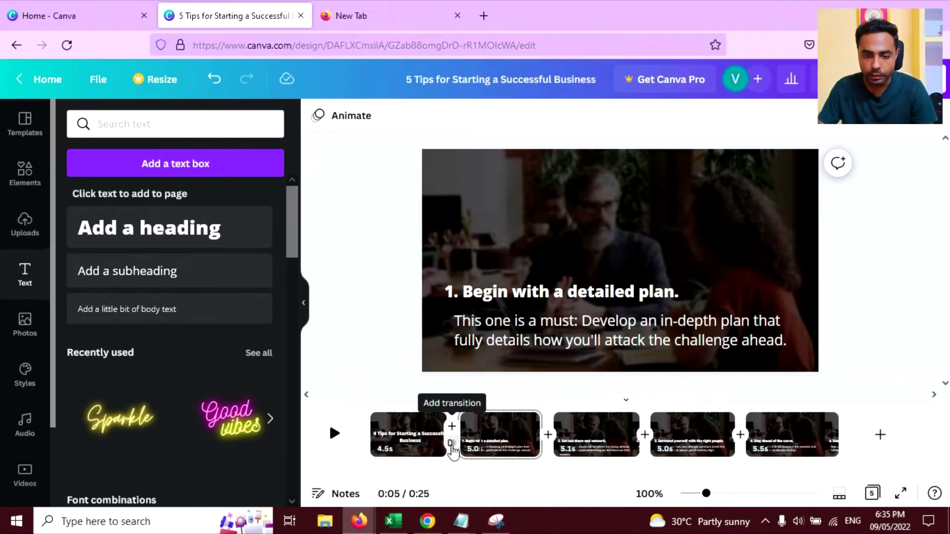
- Add a Match & Move transition between each pair of neighbouring pages in the timeline
left_click(452, 445)
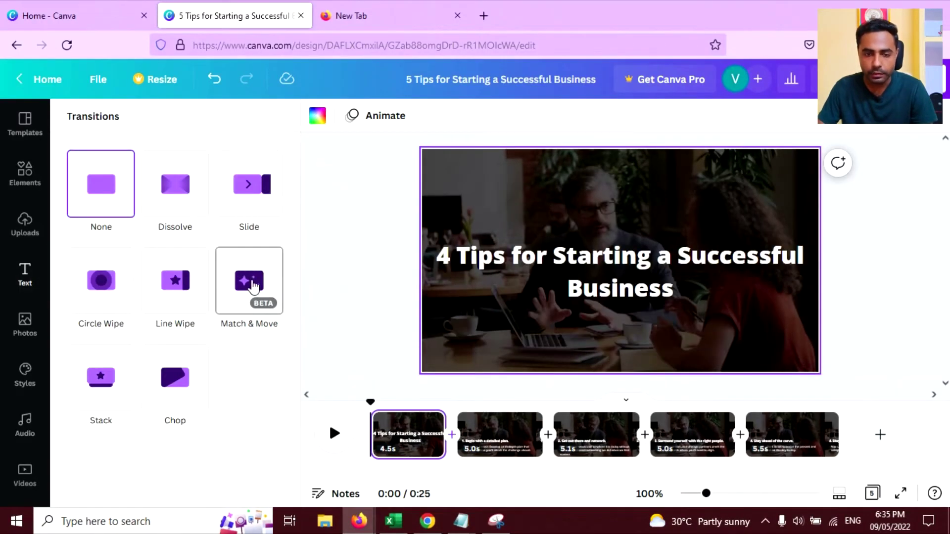
left_click(254, 286)
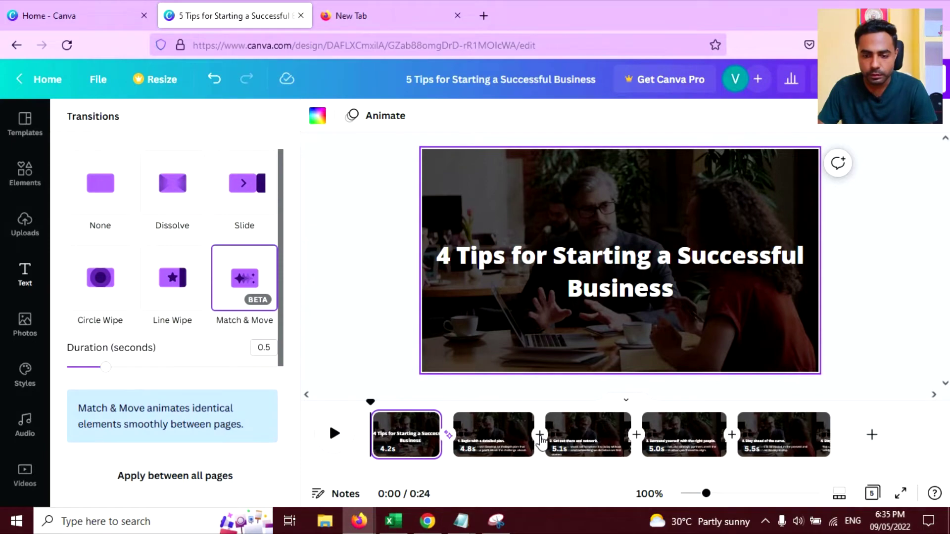
left_click(537, 444)
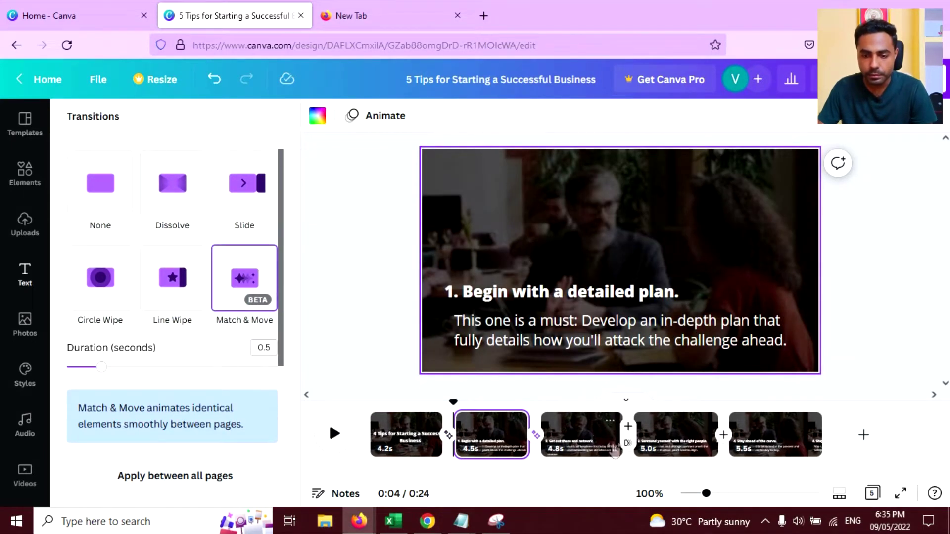
left_click(627, 442)
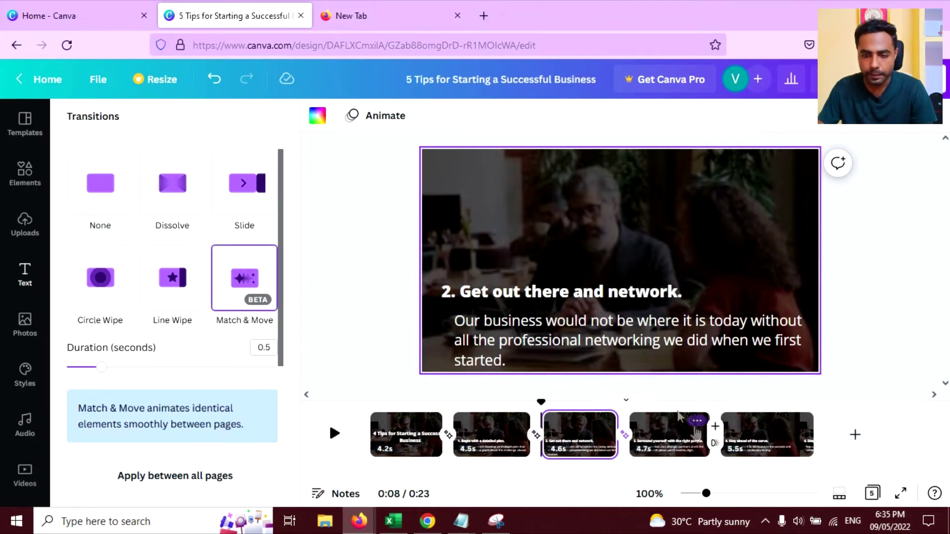
left_click(715, 444)
left_click(245, 278)
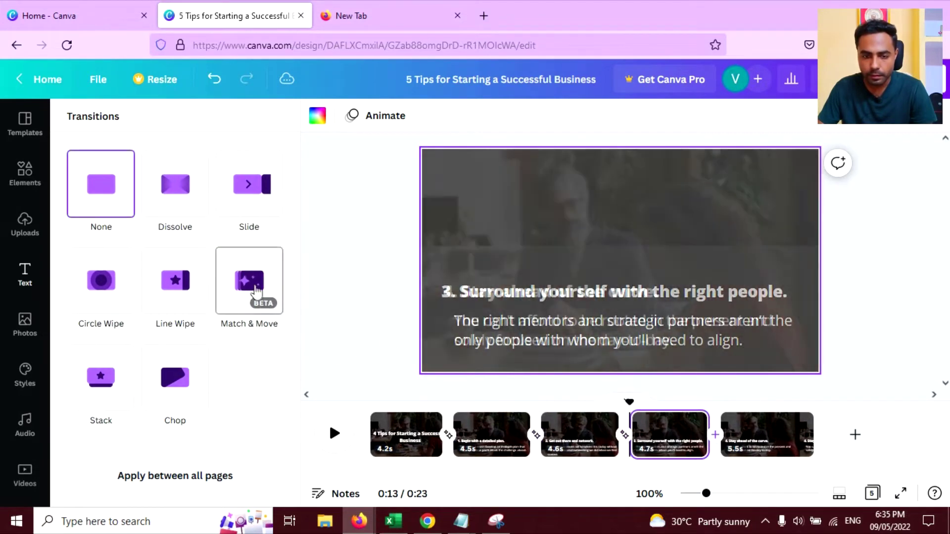
- Play the video from the first page to check the page transitions
left_click(335, 434)
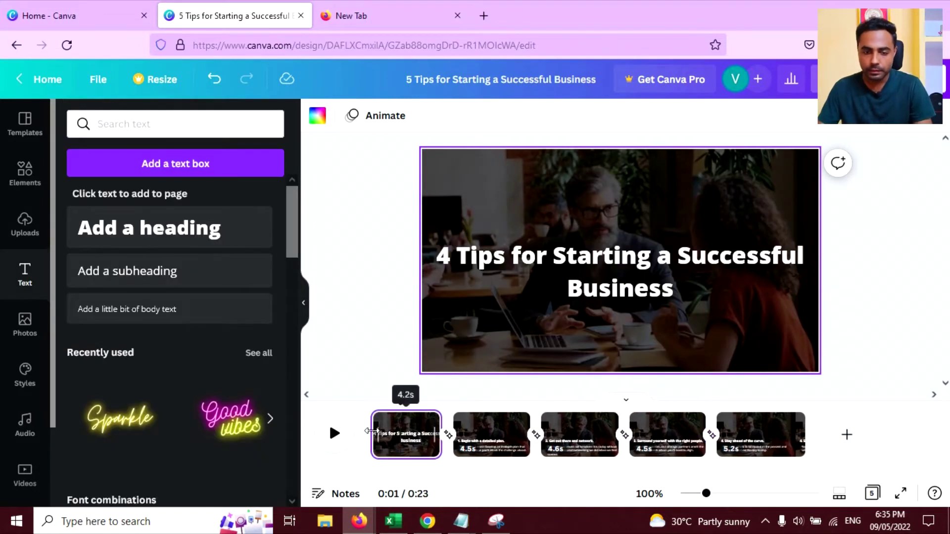
left_click(335, 433)
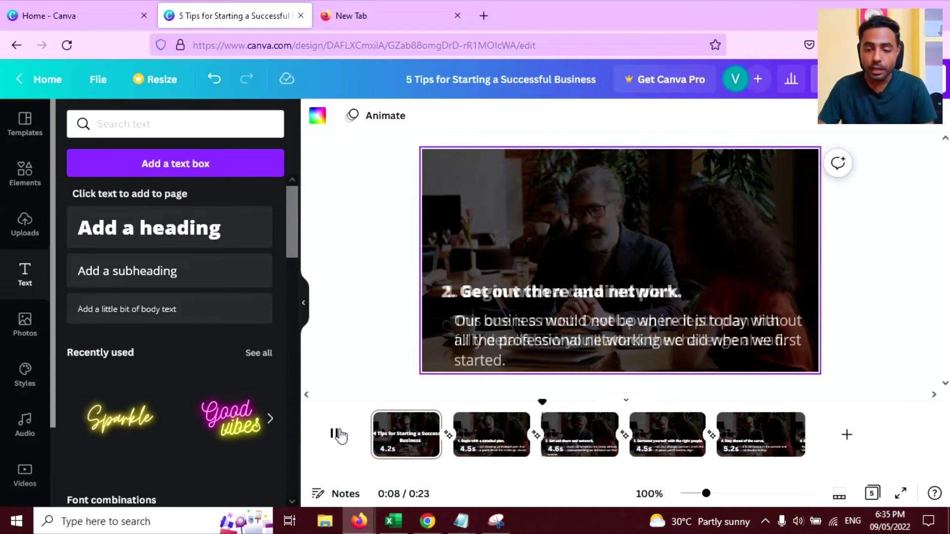
left_click(340, 436)
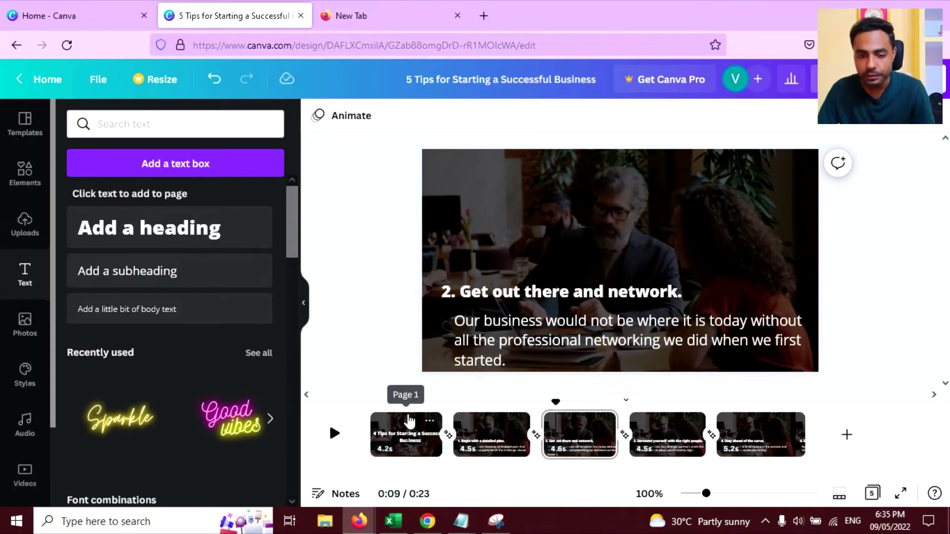
- Apply the Ascend text animation to the first page's title
left_click(409, 420)
left_click(526, 265)
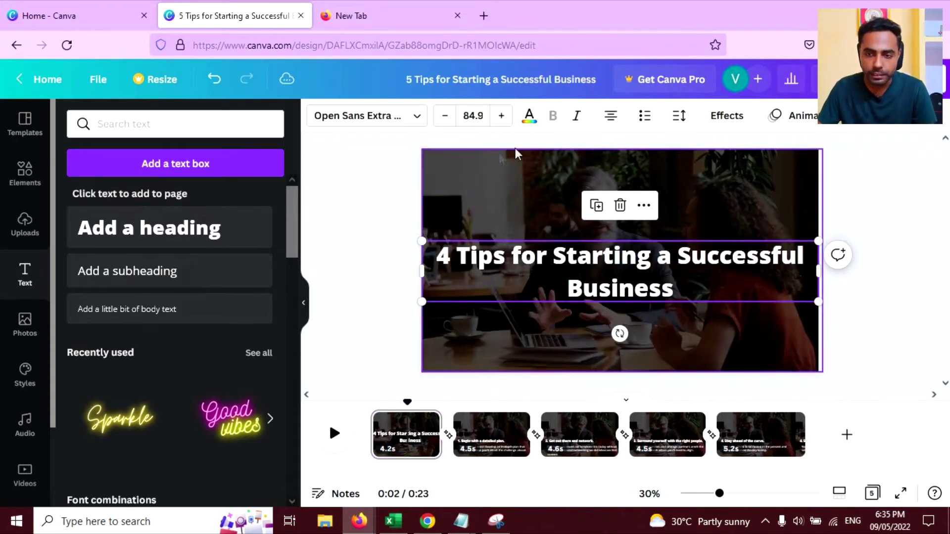
left_click(781, 124)
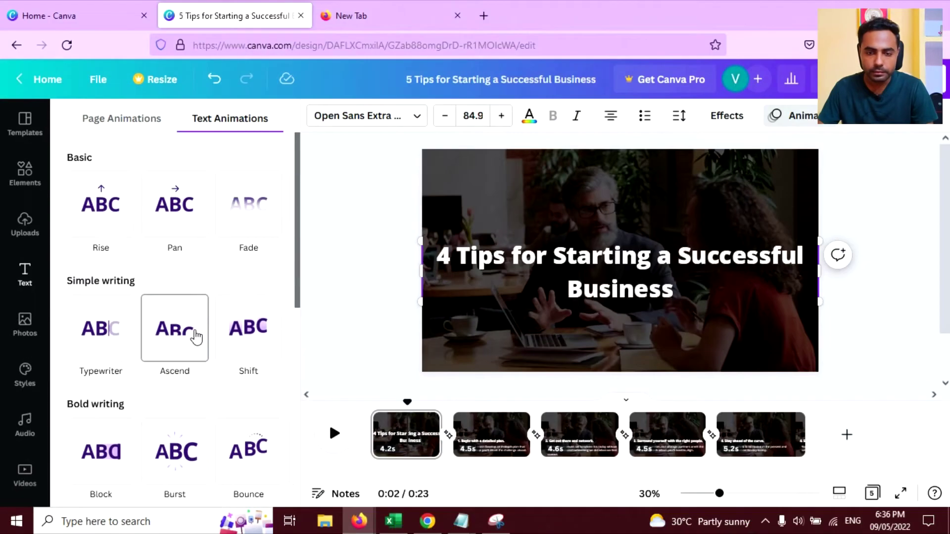
left_click(391, 284)
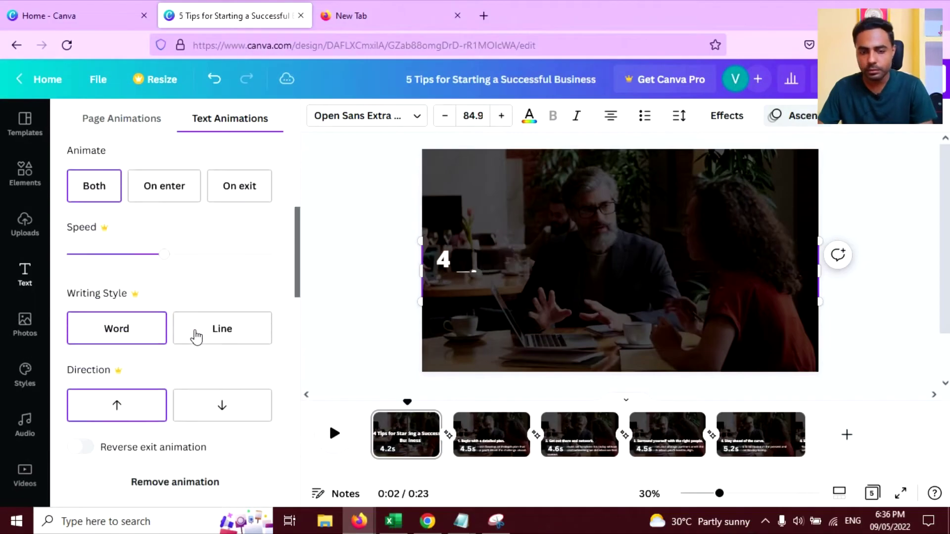
scroll(268, 344, "up", 3)
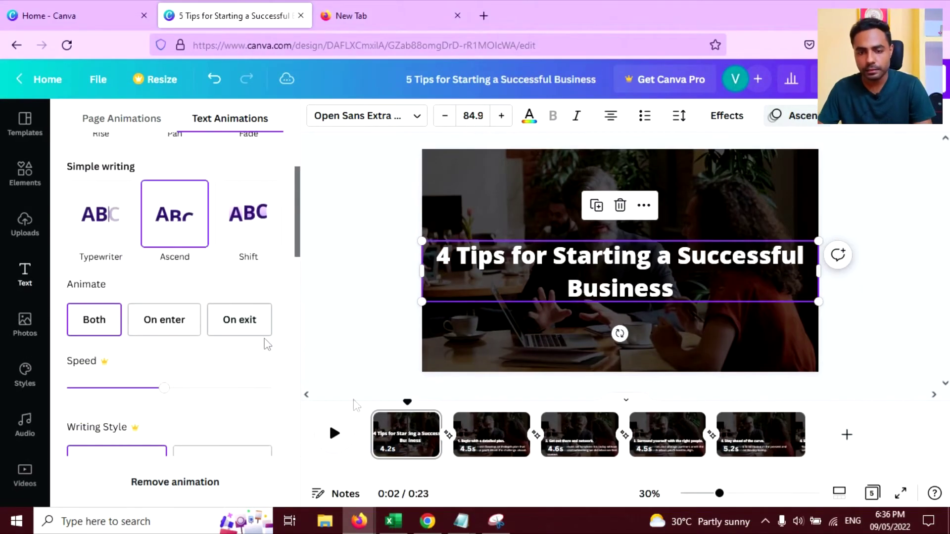
- Play the first page to preview the title's text animation
left_click(475, 440)
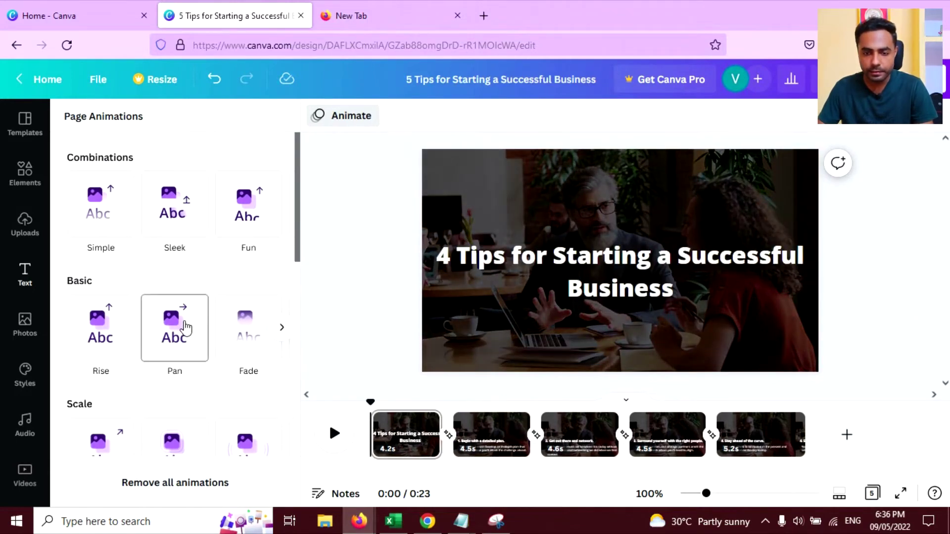
left_click(487, 434)
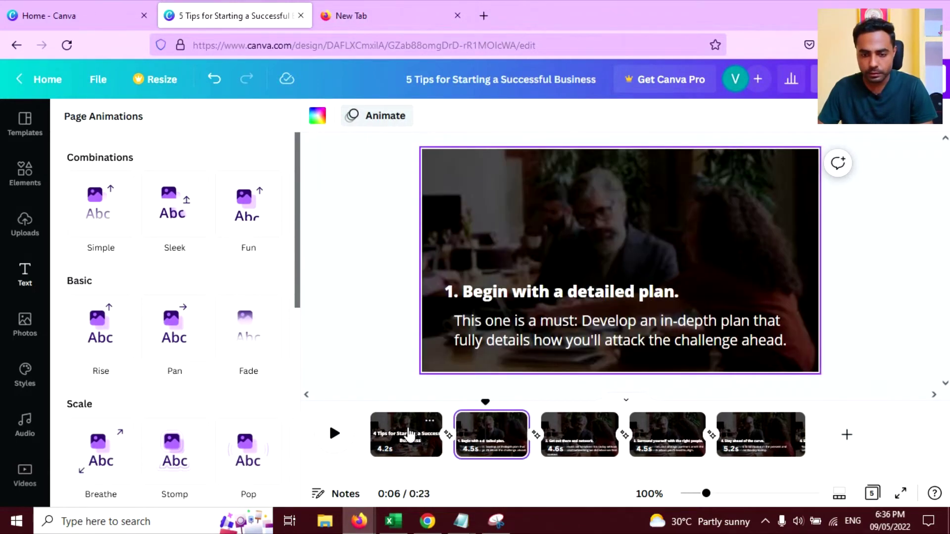
left_click(404, 436)
left_click(334, 435)
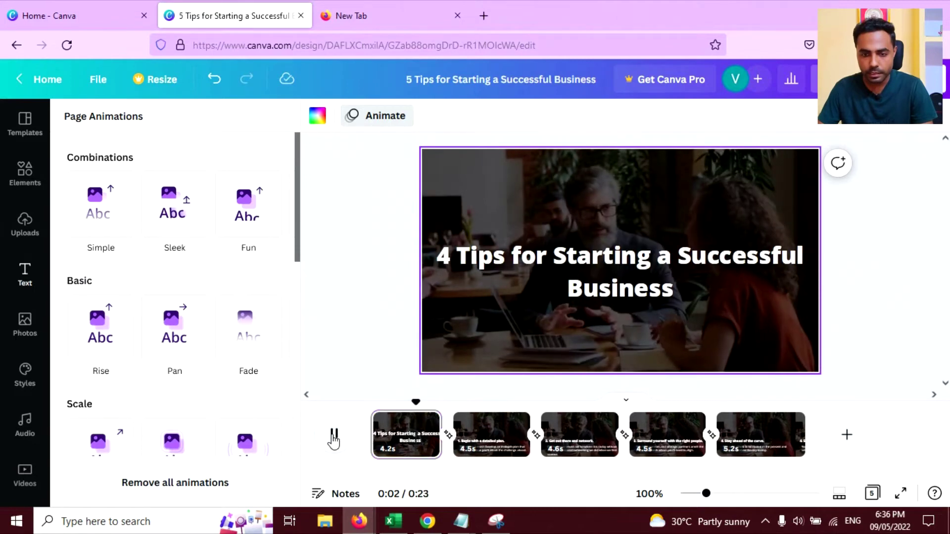
left_click(335, 436)
left_click(333, 434)
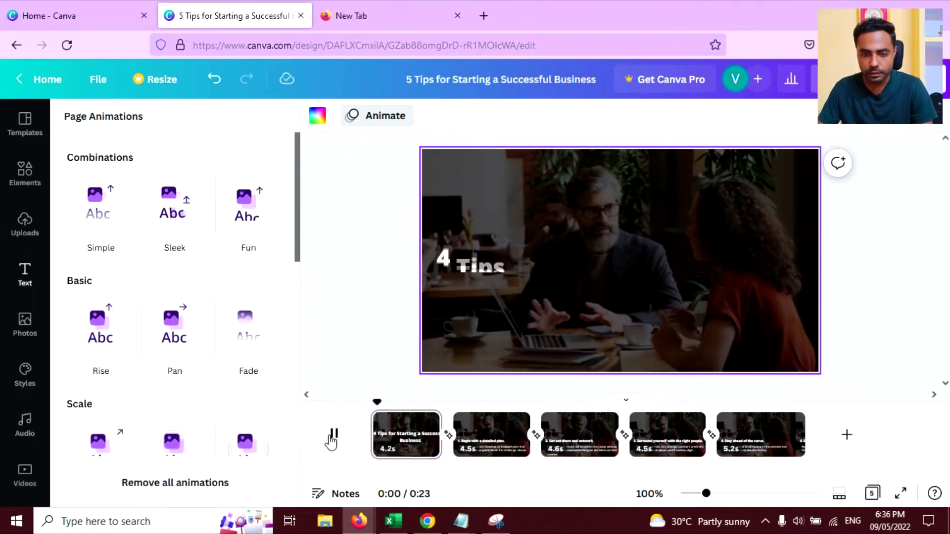
left_click(336, 436)
- Apply the Pan text animation to the second page's heading and the Typewriter animation to its body text
left_click(495, 436)
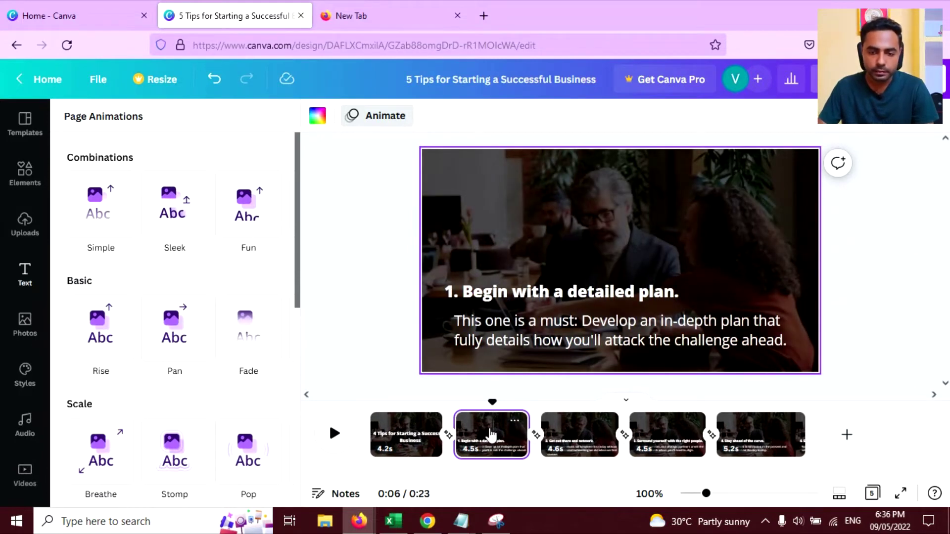
left_click(508, 296)
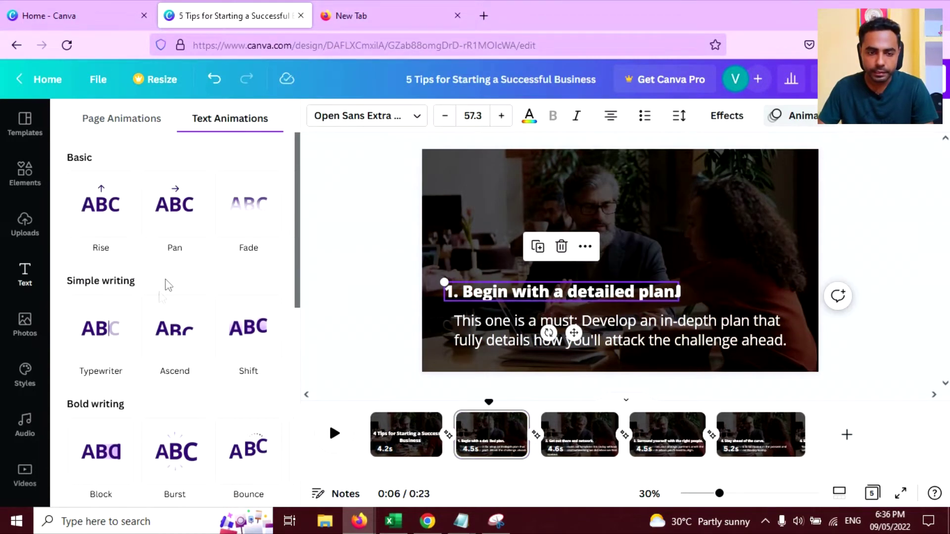
left_click(174, 204)
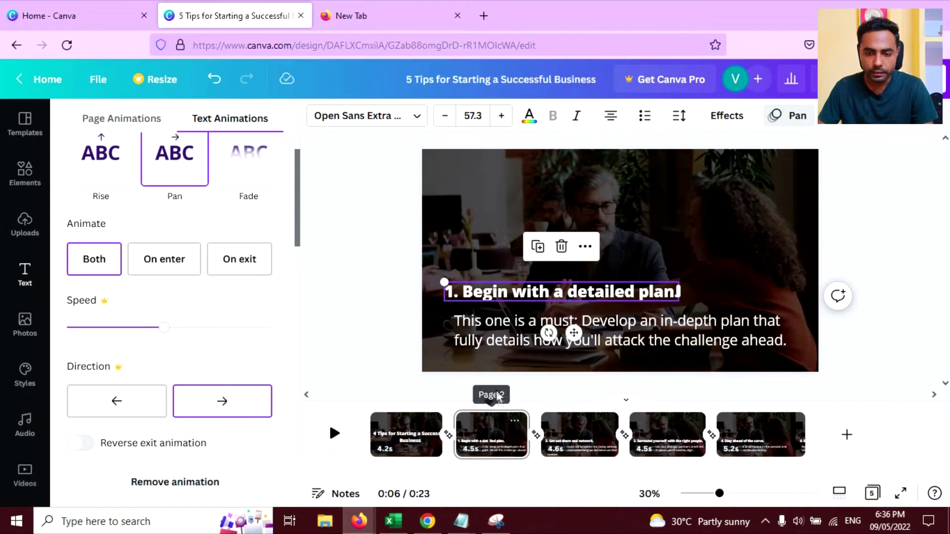
left_click(474, 341)
scroll(119, 215, "up", 1)
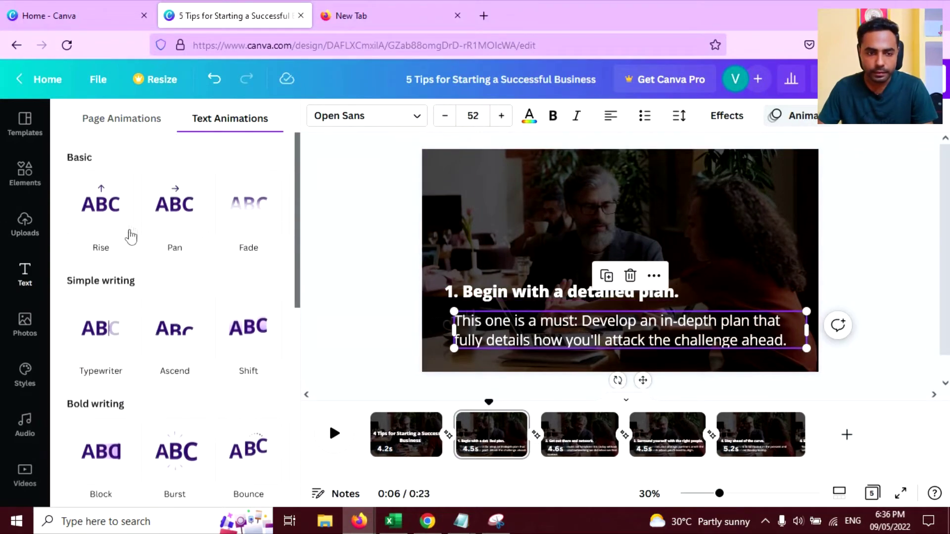
left_click(110, 324)
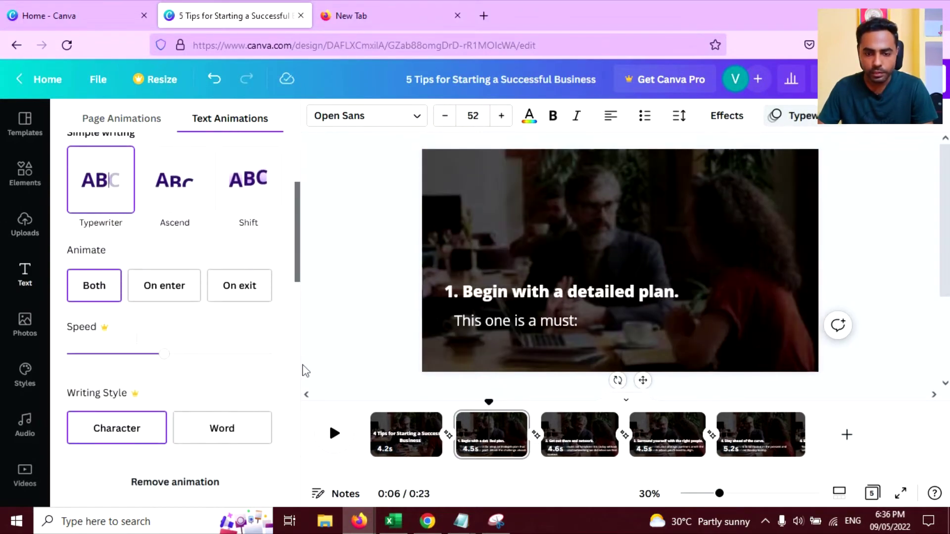
- Apply the Pan text animation to the third page's heading and the Typewriter animation to its body text
left_click(568, 426)
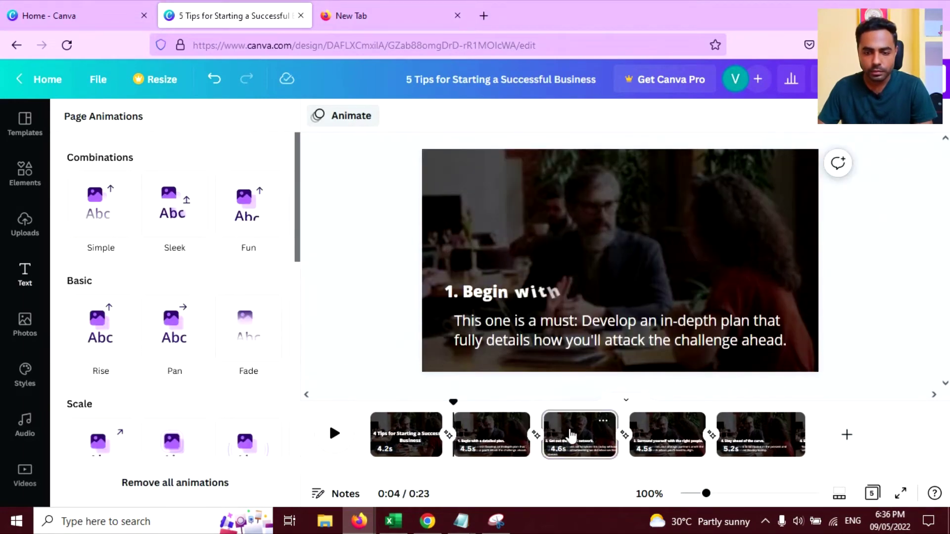
left_click(578, 432)
left_click(536, 295)
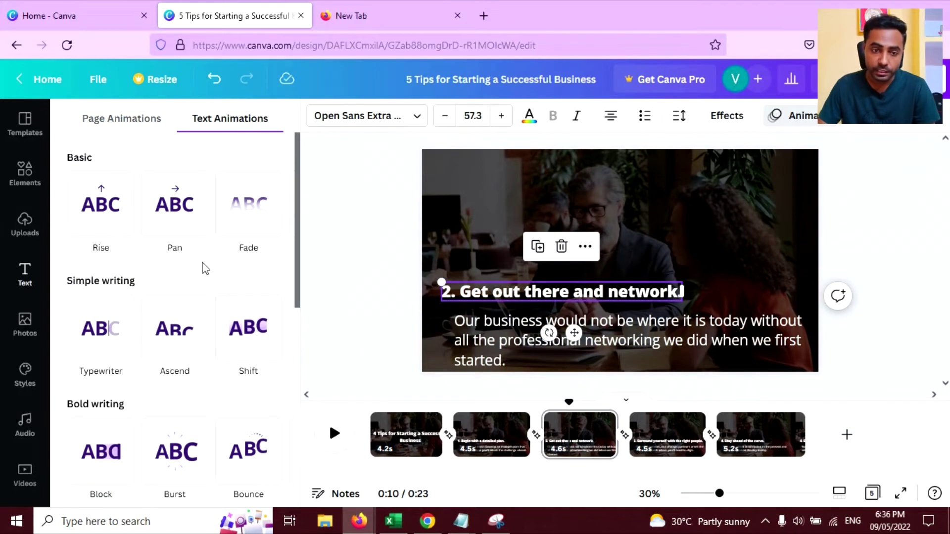
left_click(182, 216)
key("Tab")
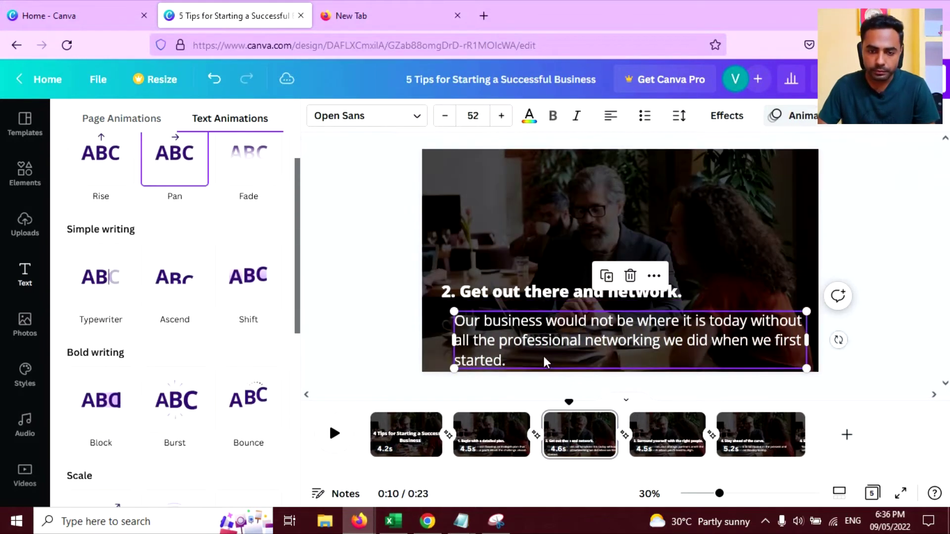
left_click(118, 297)
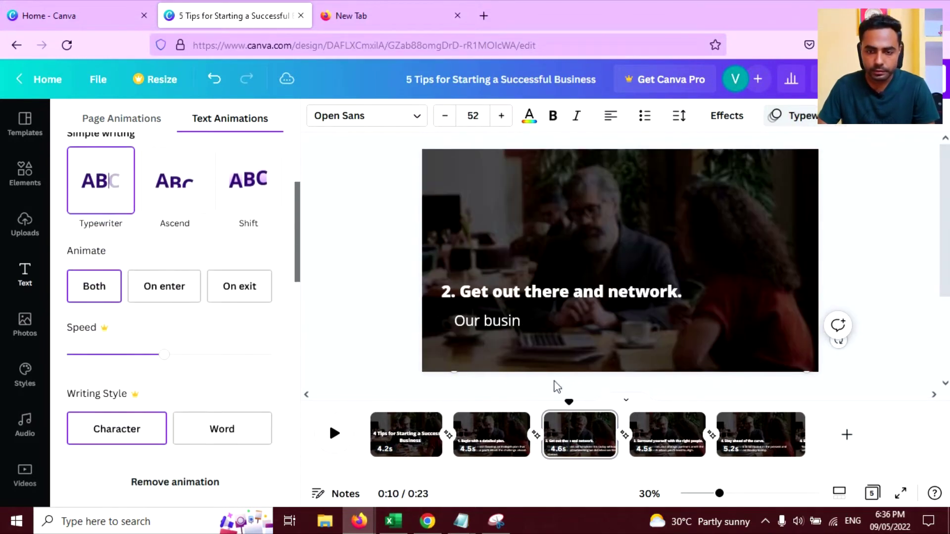
- Apply the Pan text animation to the fourth page's heading, "3. Surround yourself with the right people."
left_click(669, 428)
left_click(469, 290)
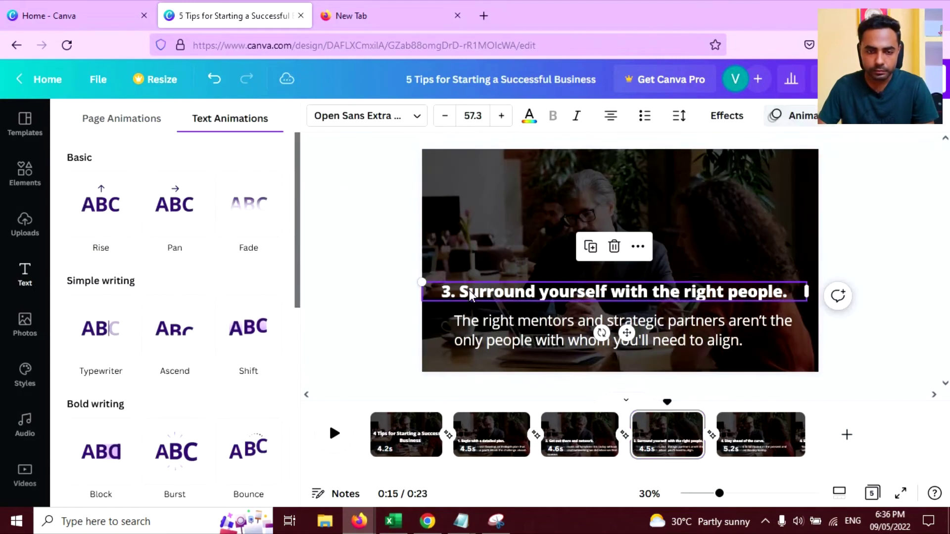
left_click(190, 218)
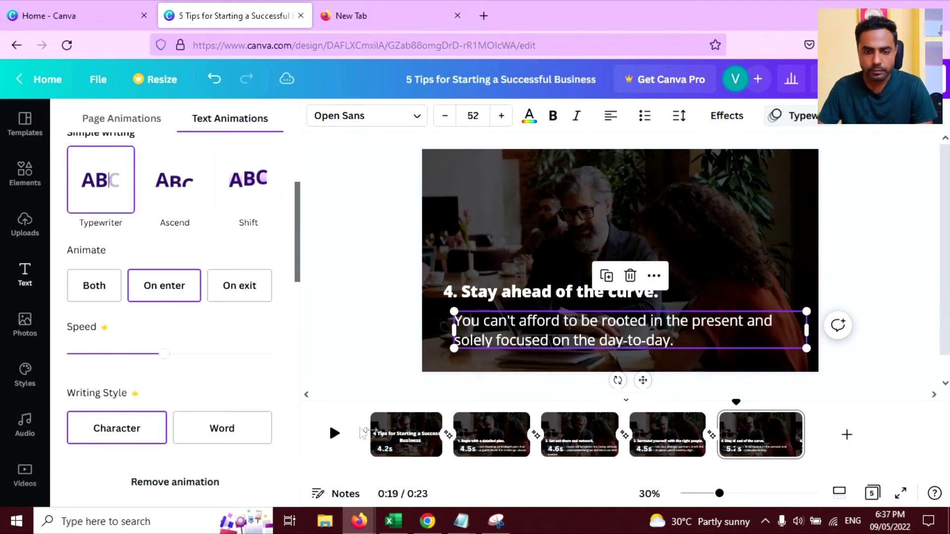
- Play the video from the first page to preview the text animations on all pages
left_click(335, 433)
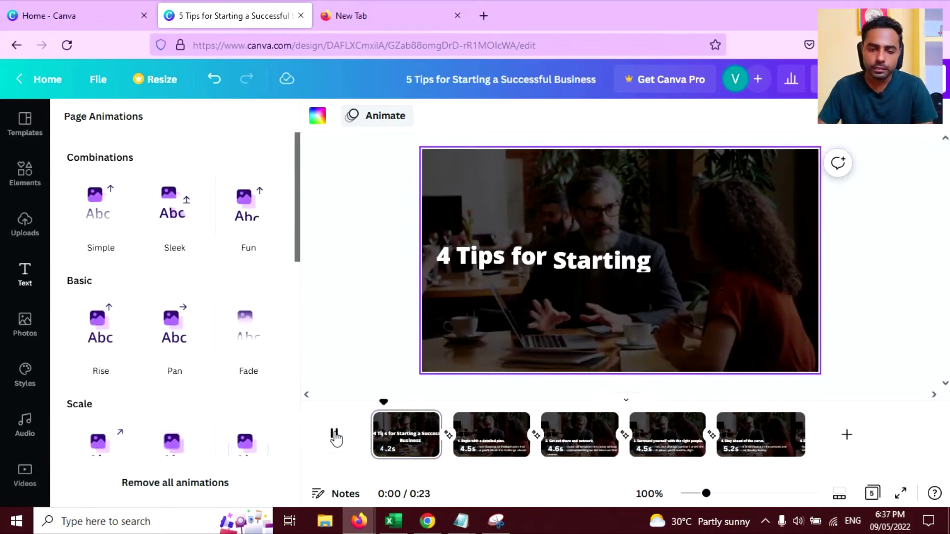
left_click(335, 435)
left_click(374, 433)
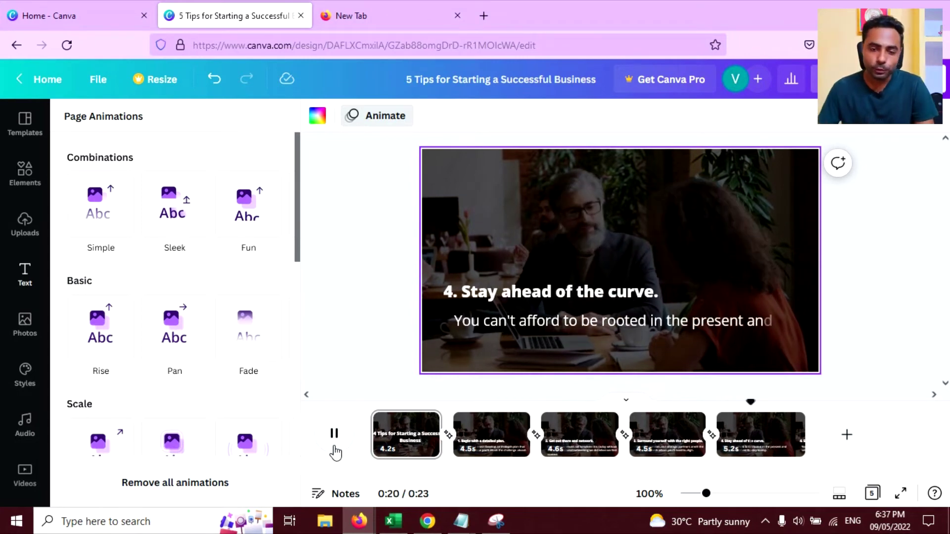
left_click(335, 449)
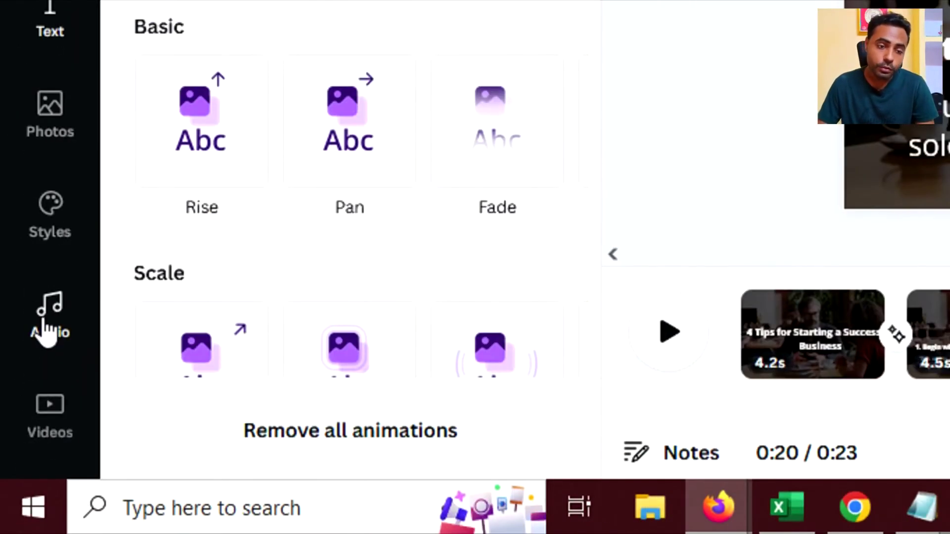
left_click(48, 332)
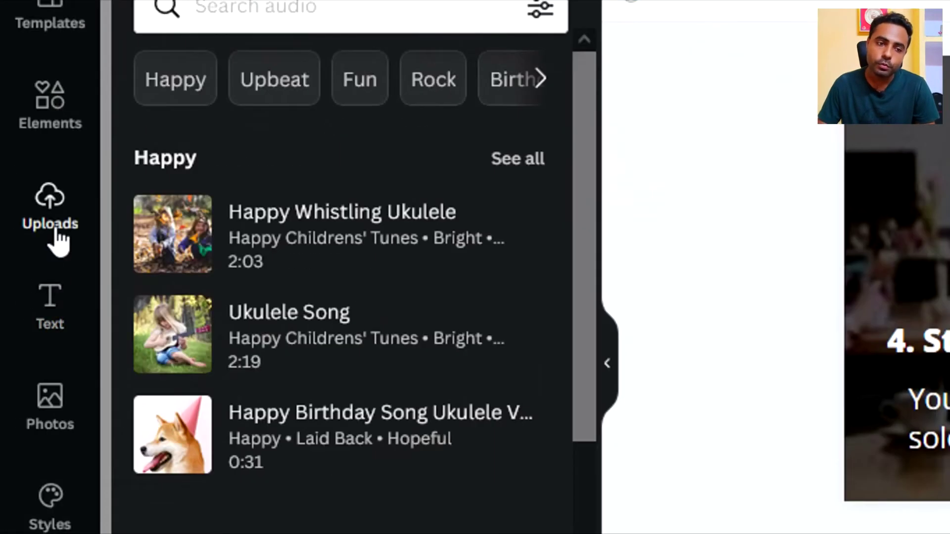
left_click(24, 224)
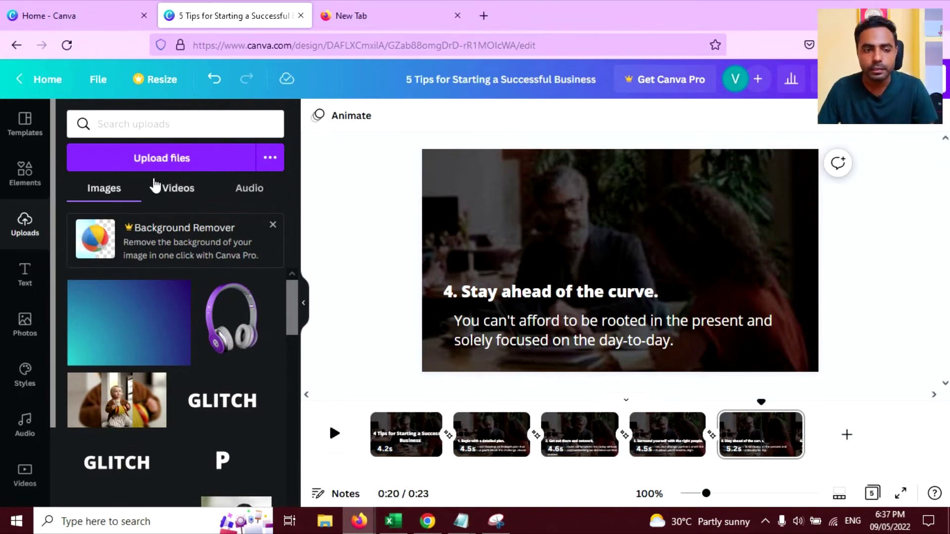
left_click(388, 5)
type("https://www.youtube.com/audiolibrary")
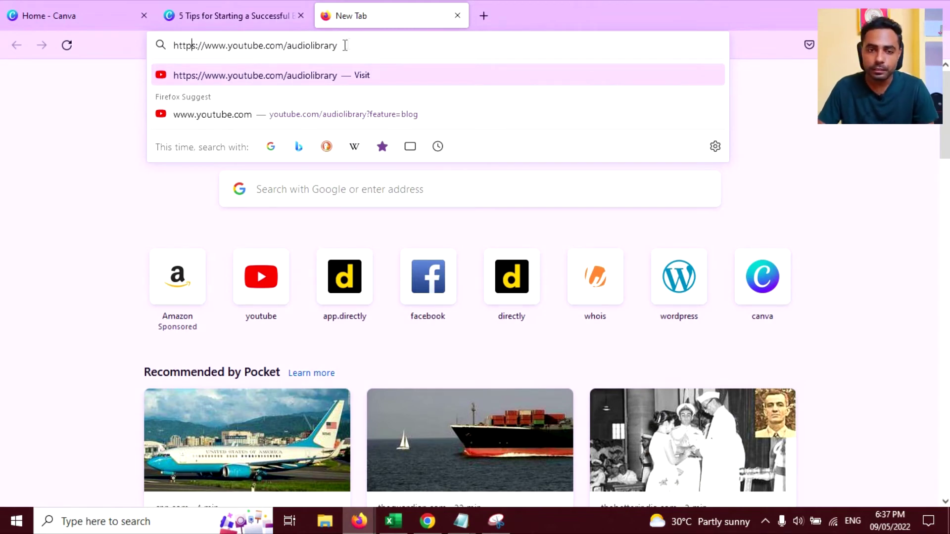
key("Return")
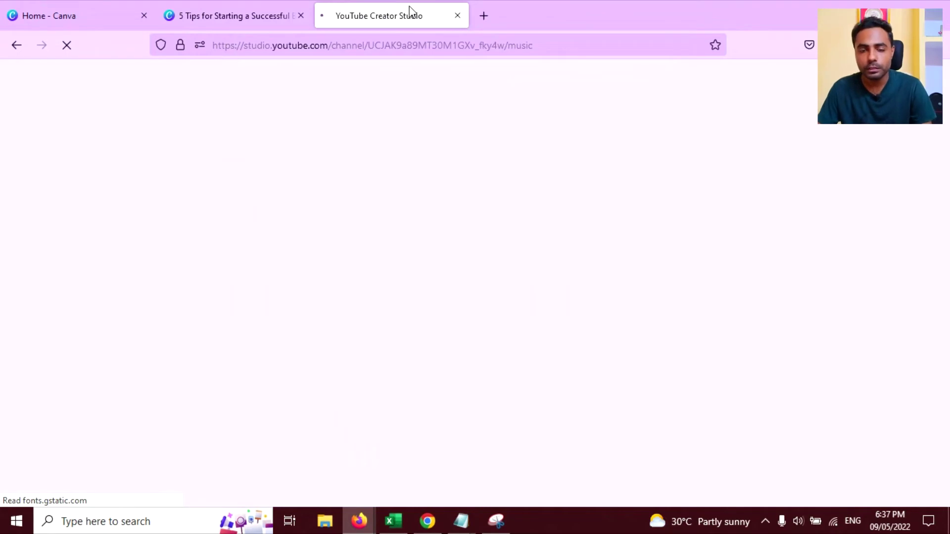
left_click(455, 45)
type("You can't afford to be rooted in the present and solely focused on the day-to-day.")
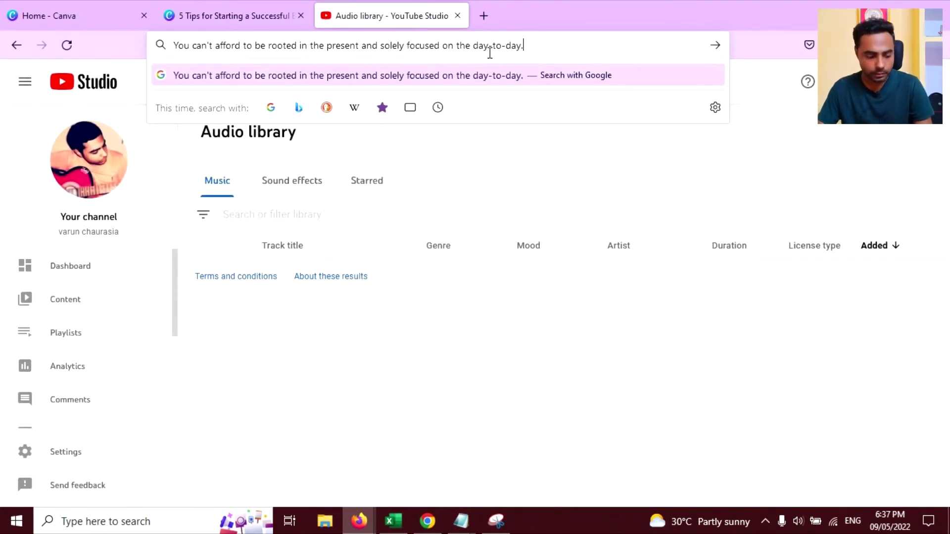
key("ctrl+z")
key("Escape")
- Browse the music tracks in the YouTube audio library and preview "Summer Solstice on the June Planet"
scroll(385, 216, "down", 1)
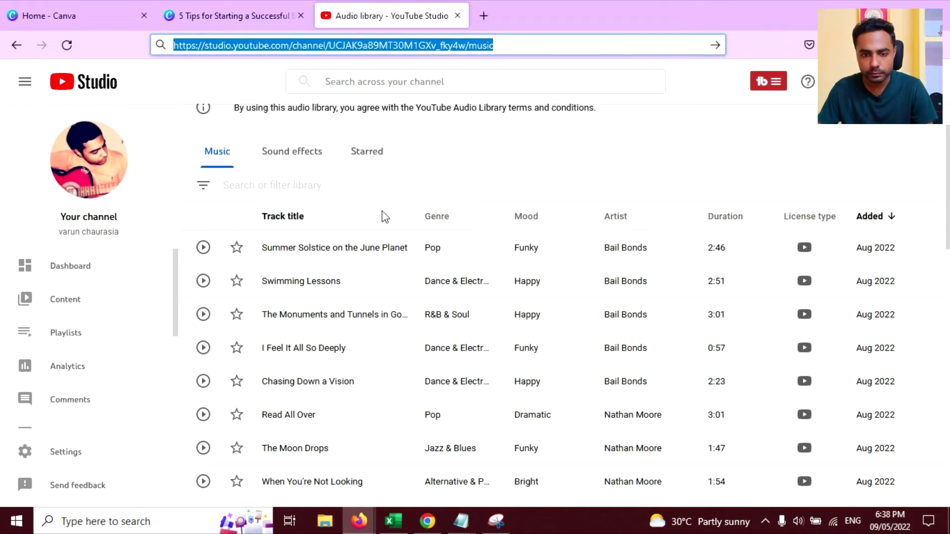
scroll(384, 216, "down", 1)
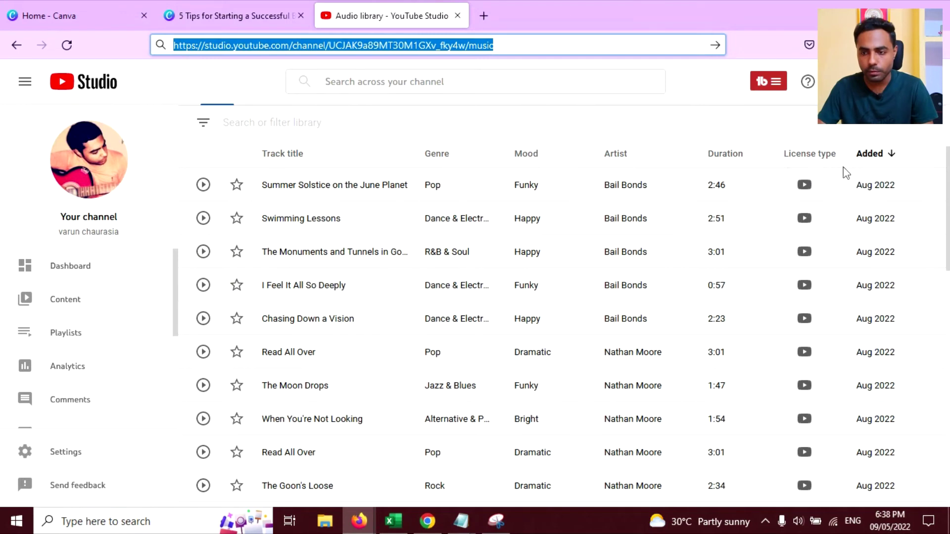
left_click(203, 186)
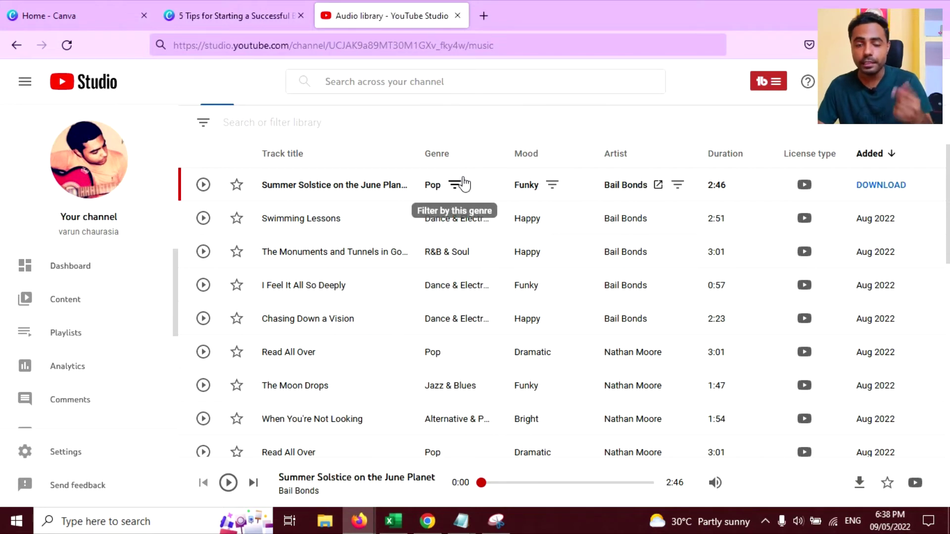
- Switch back to the Canva design and add the uploaded audio track "Chasing Down a Vision" to the timeline
left_click(232, 15)
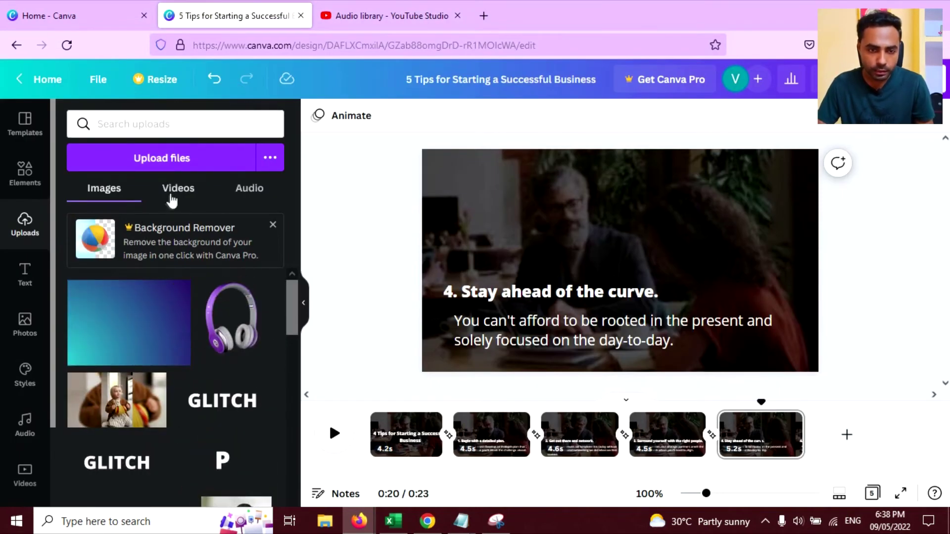
left_click(243, 191)
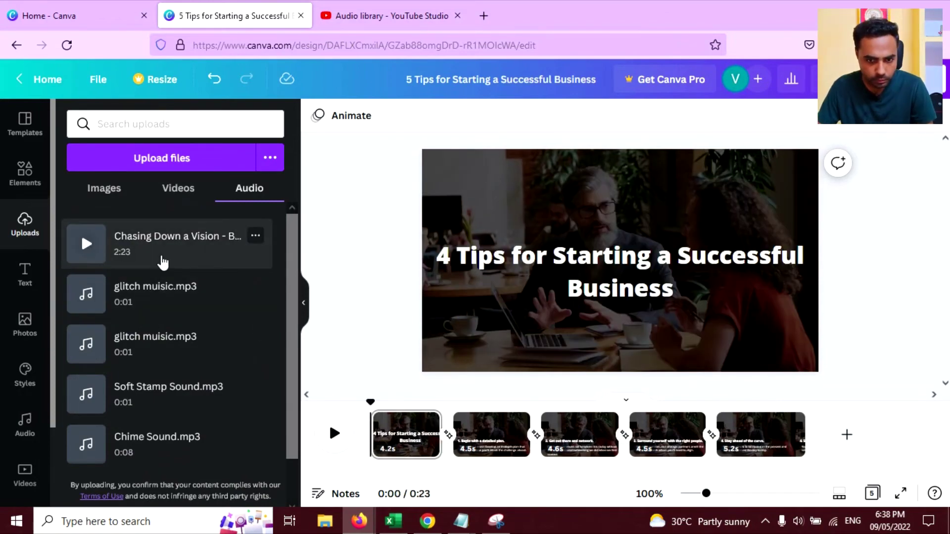
left_click(163, 262)
- Play the video with its background music and set the system speaker volume to 67
left_click(333, 429)
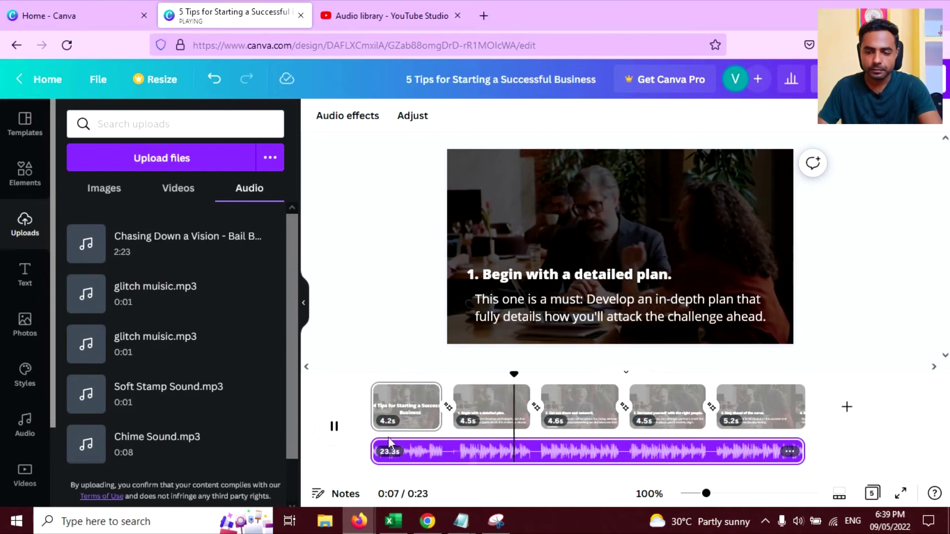
left_click(797, 522)
left_click(853, 489)
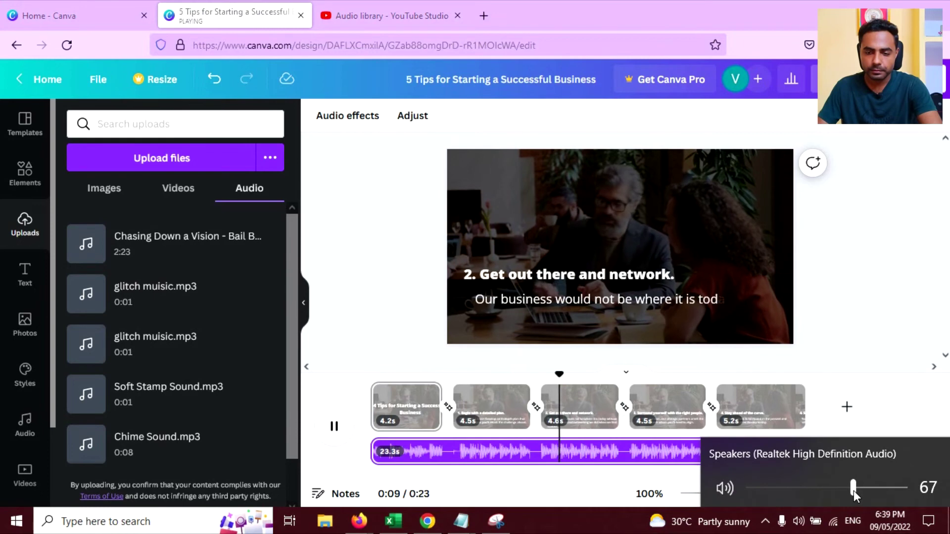
left_click(548, 508)
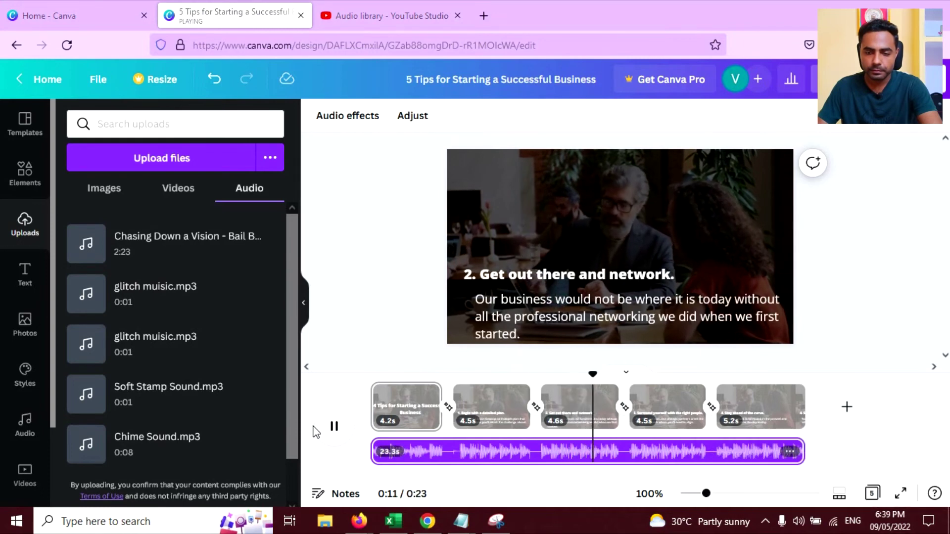